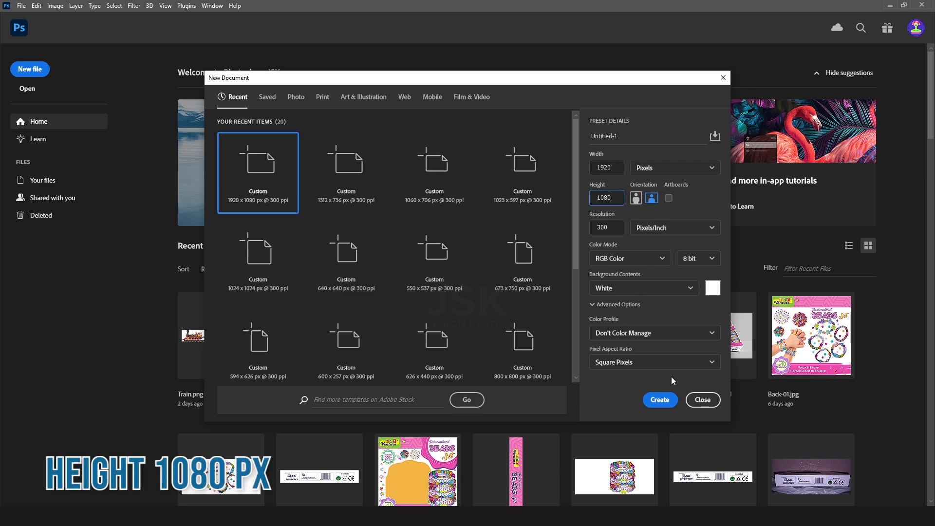
Step: Create a 1920 × 1080 px, 300 ppi RGB document and fill its background with black
click(659, 400)
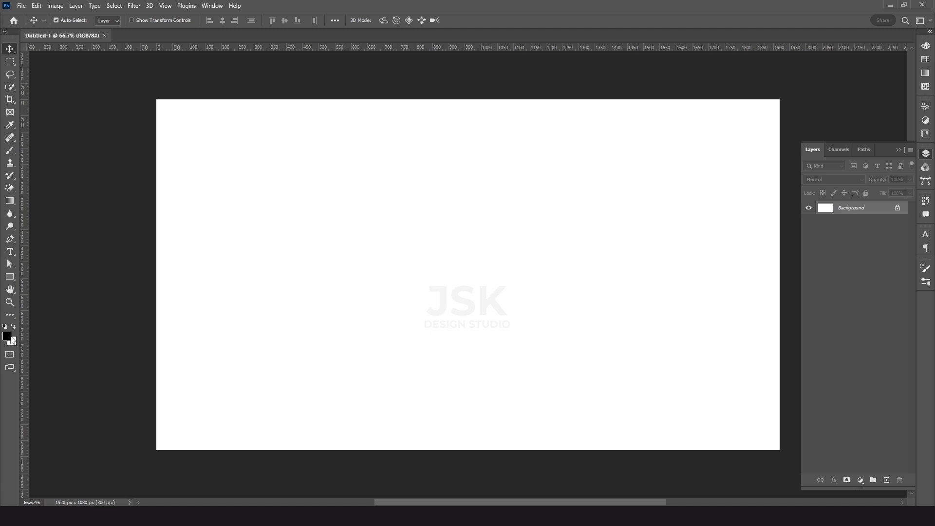
key(alt+BackSpace)
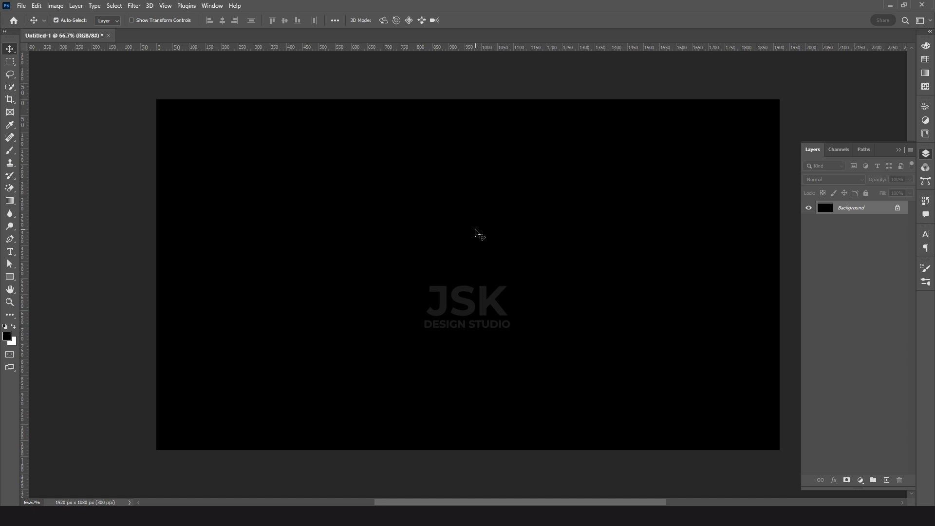
Step: Add the white text PHOTOSHOP on the black canvas with the Type tool
key(t)
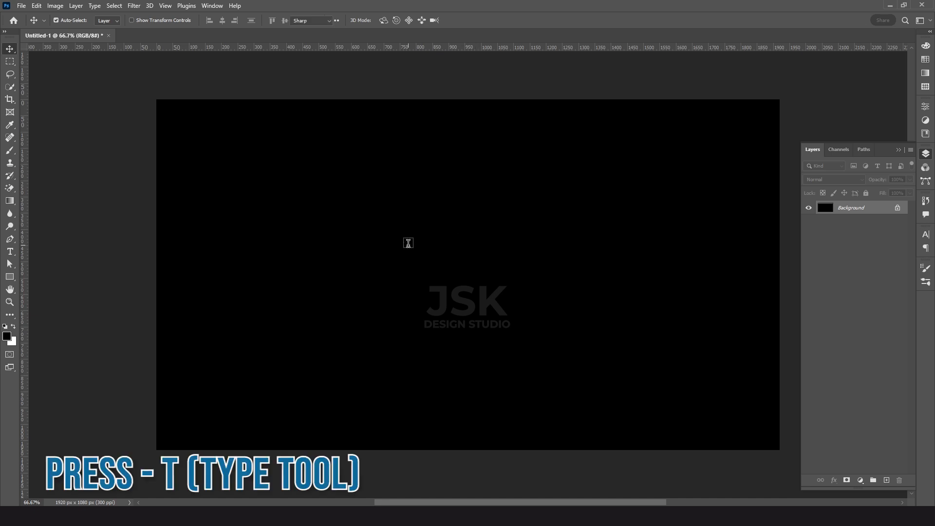
click(408, 246)
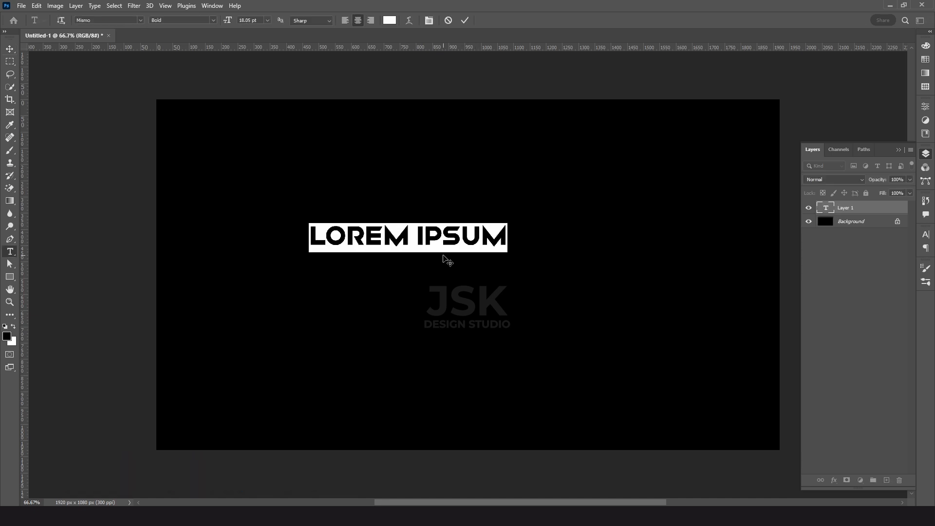
text(PHOTOS)
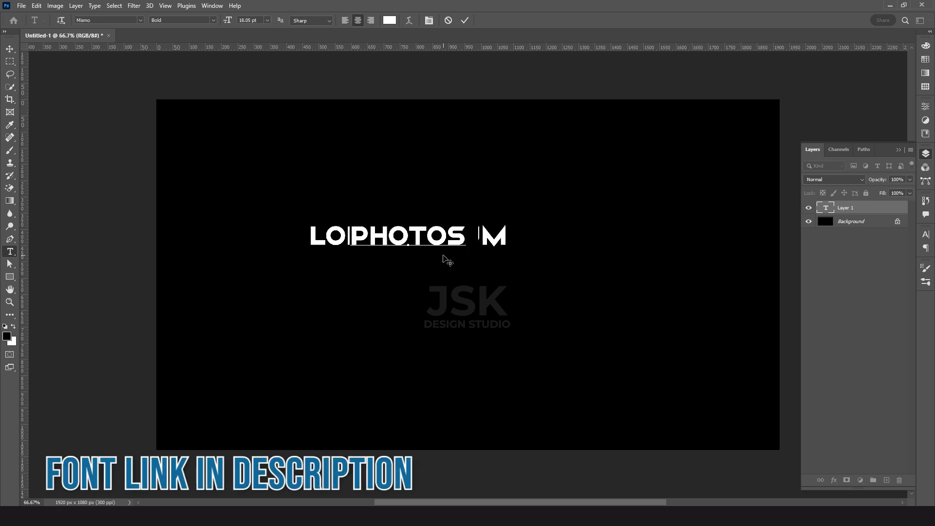
text(HOP)
key(ctrl+Return)
Step: Scale the PHOTOSHOP text up proportionally to about 271% with Free Transform
key(v)
key(ctrl+t)
drag(495, 224, 641, 185)
key(Return)
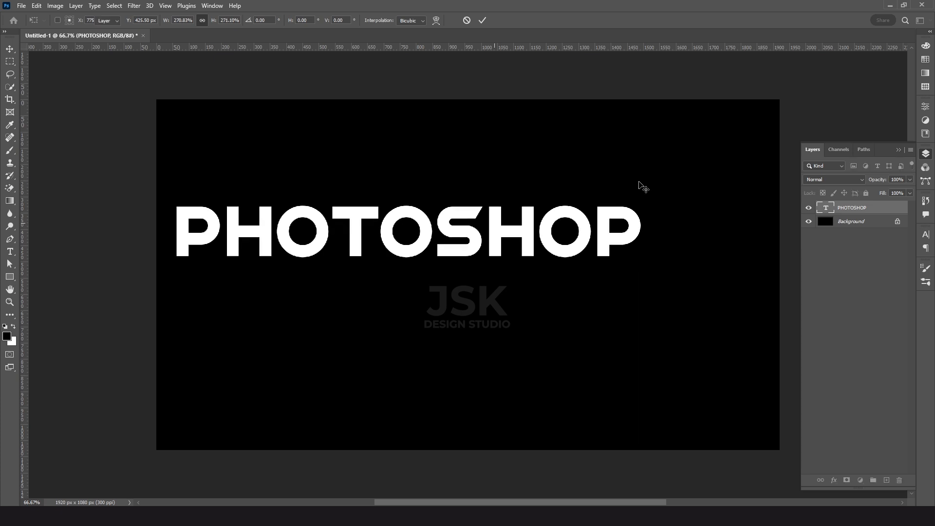
Step: Center the PHOTOSHOP text vertically and horizontally on the canvas, leaving nothing selected
key(ctrl+a)
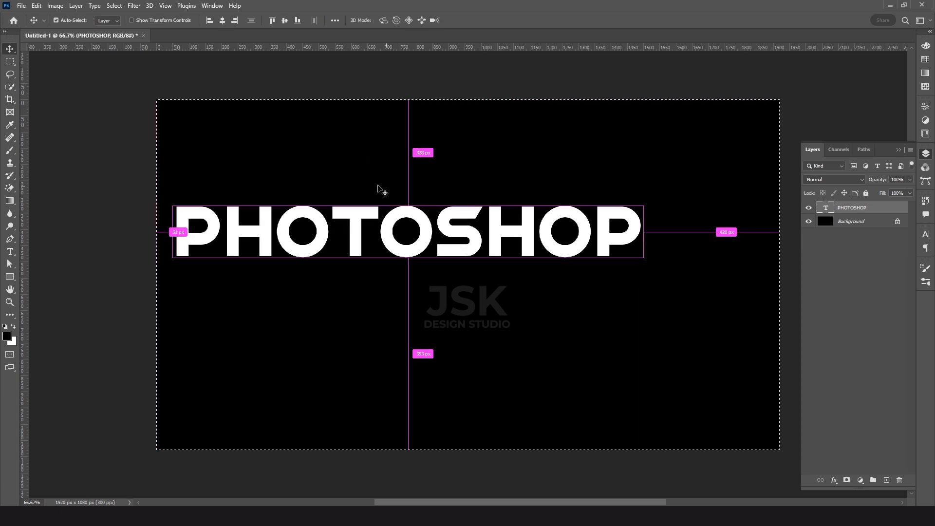
click(285, 21)
click(222, 20)
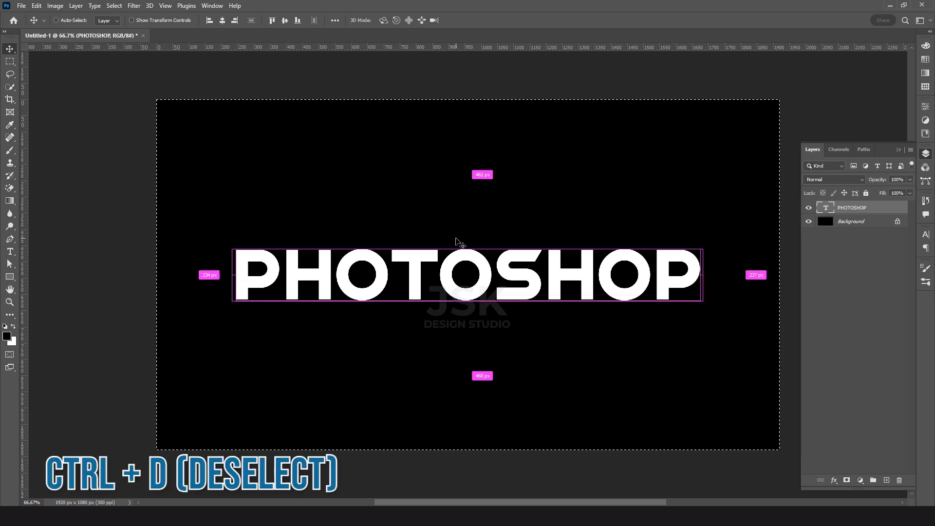
key(ctrl+d)
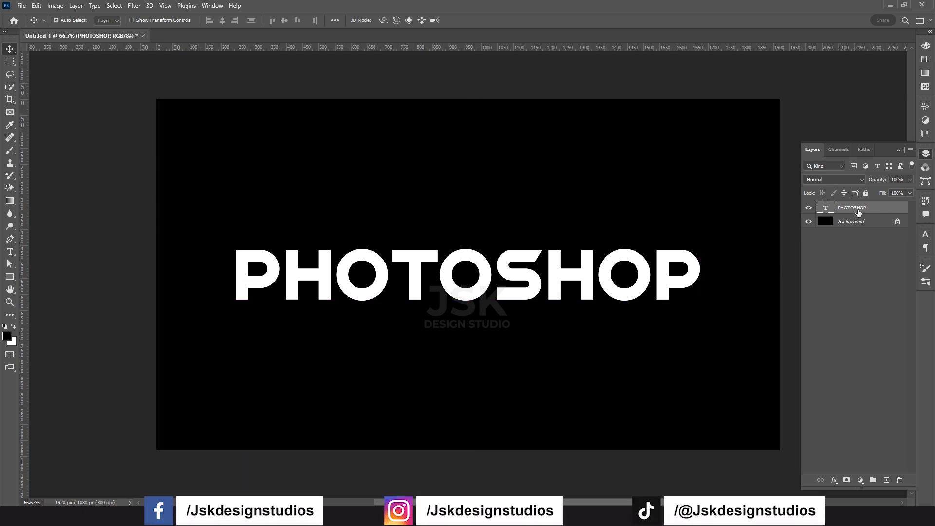
Step: Duplicate the PHOTOSHOP text layer with its fill at 0% and hide the original text layer
key(ctrl+j)
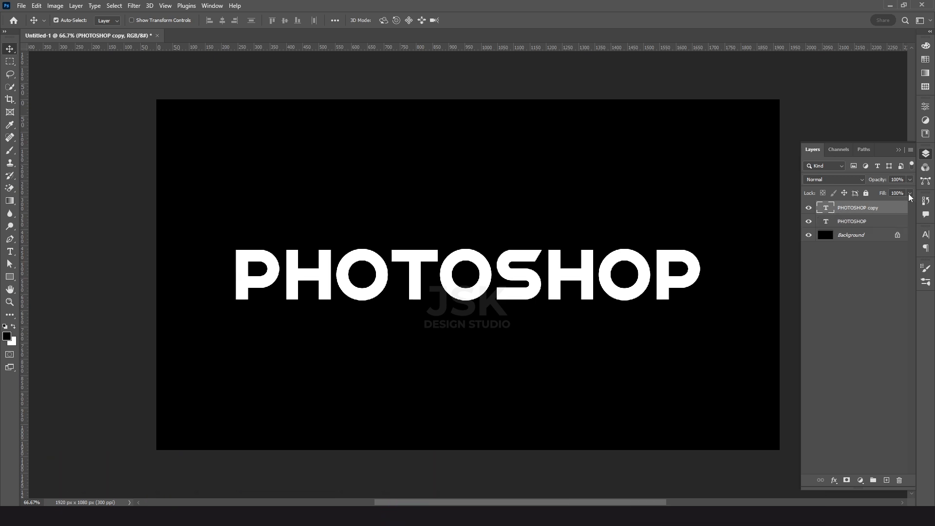
click(909, 194)
drag(909, 207, 860, 207)
click(808, 222)
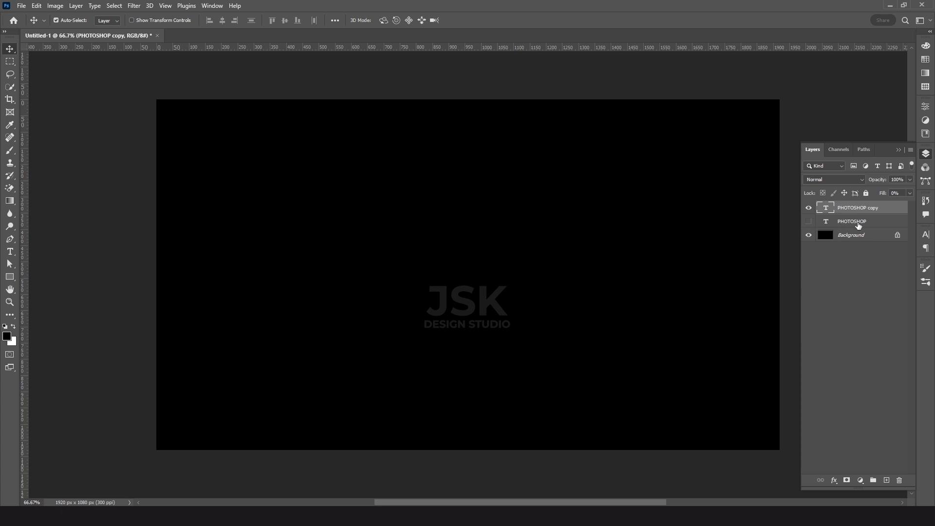
Step: Rename the duplicated text layer as Stroke 1
double_click(854, 208)
text(S)
key(Return)
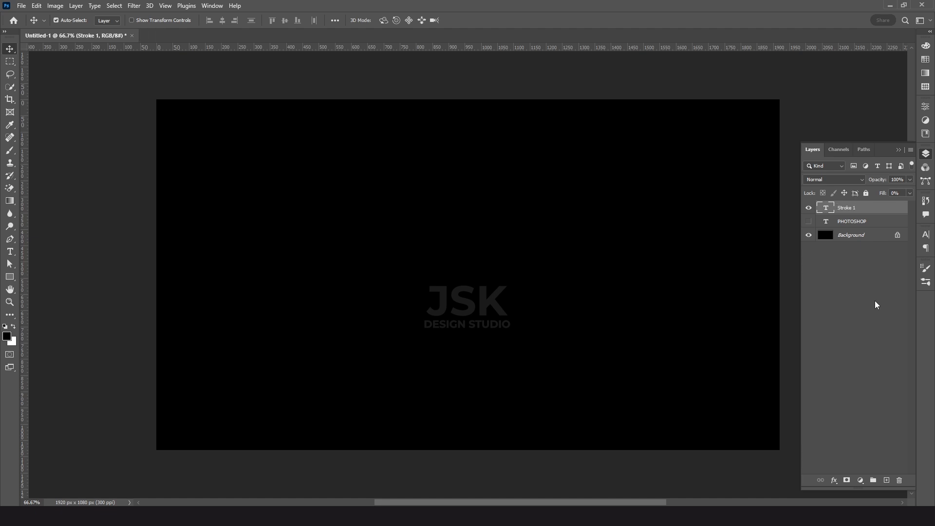
Step: Apply a white 4 px Stroke effect positioned Outside to the Stroke 1 layer
click(833, 480)
click(847, 408)
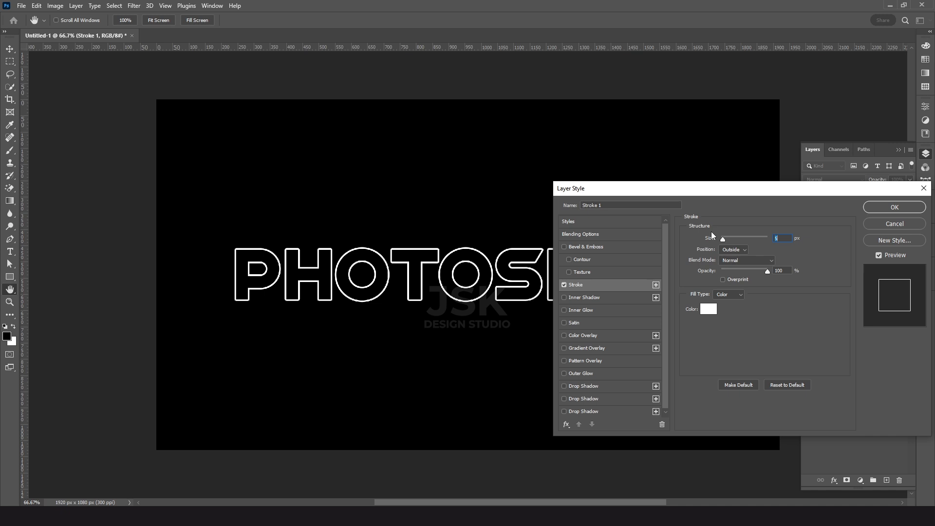
text(4)
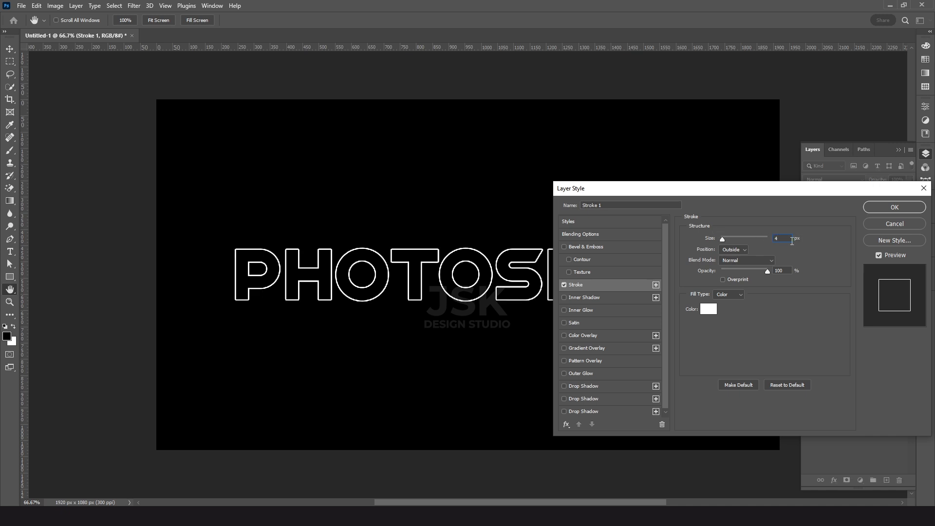
click(742, 252)
click(903, 211)
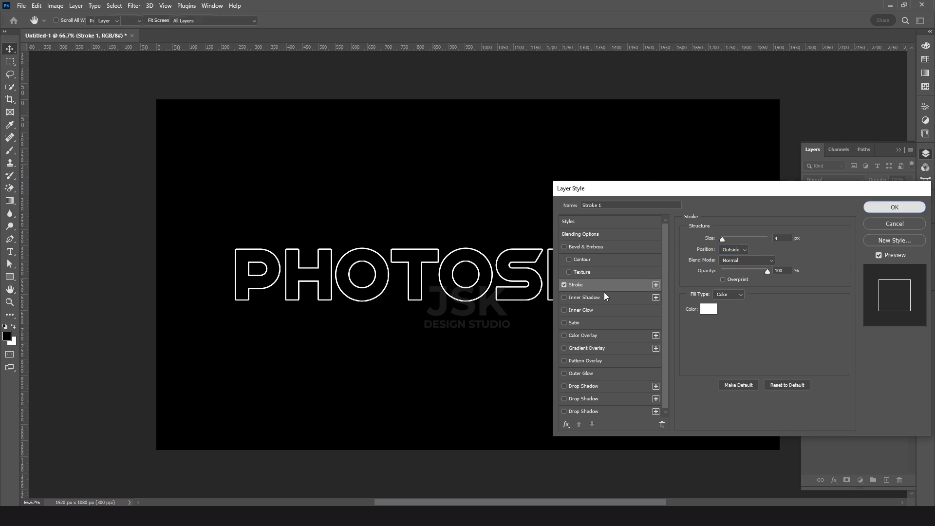
Step: Duplicate the Stroke 1 layer and rename the copy as Stroke 2
key(ctrl+j)
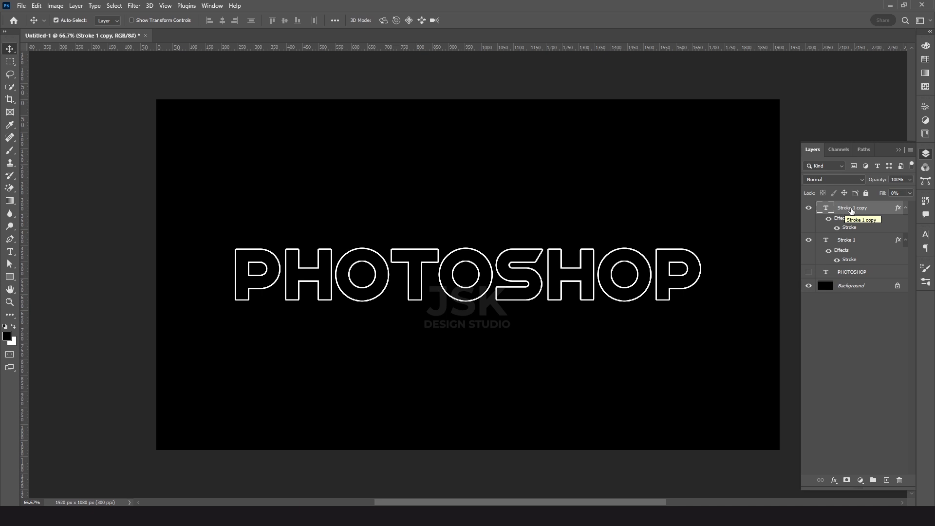
double_click(855, 208)
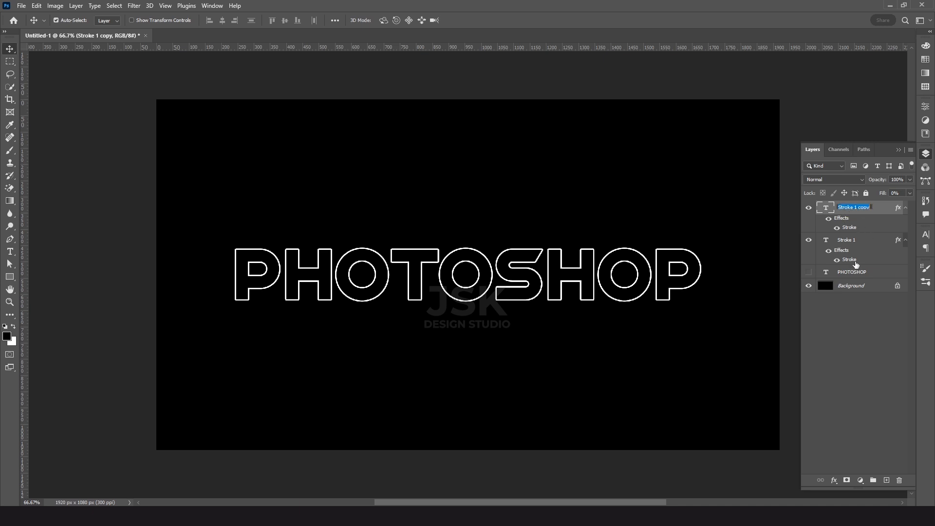
text(Stroke 2)
key(Return)
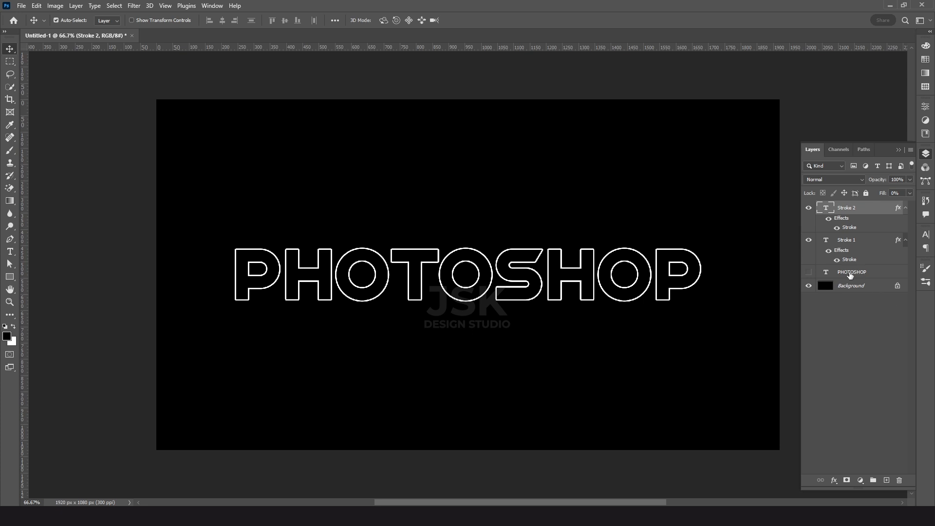
Step: Show the solid PHOTOSHOP text layer again and move the Stroke 1 outline straight up by 100 px
click(850, 274)
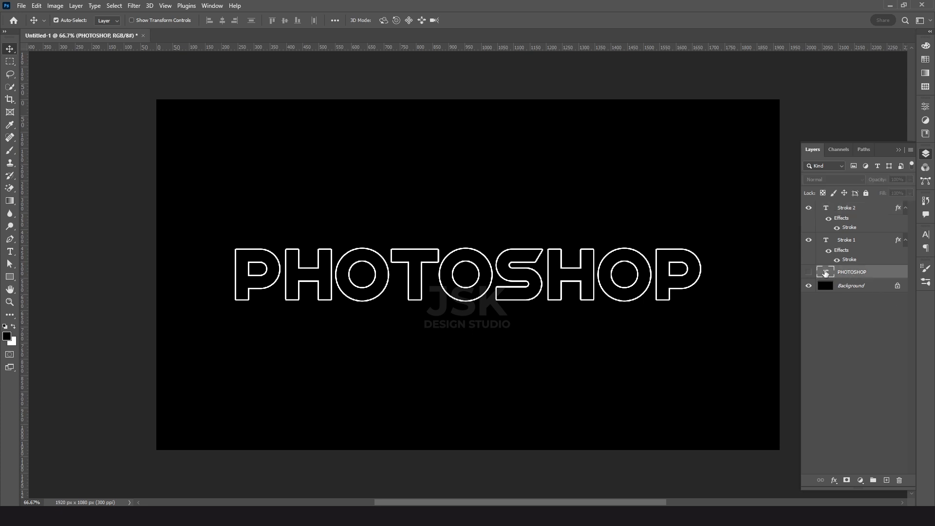
click(809, 272)
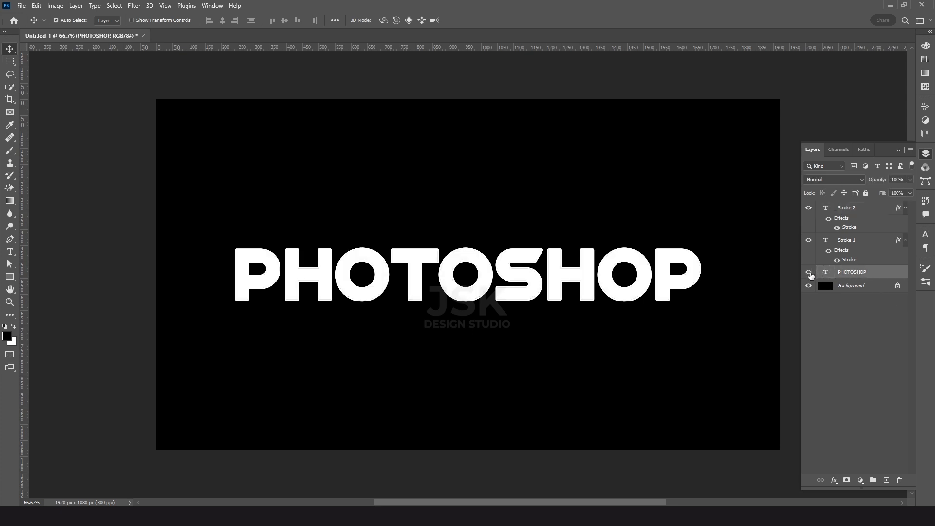
click(851, 243)
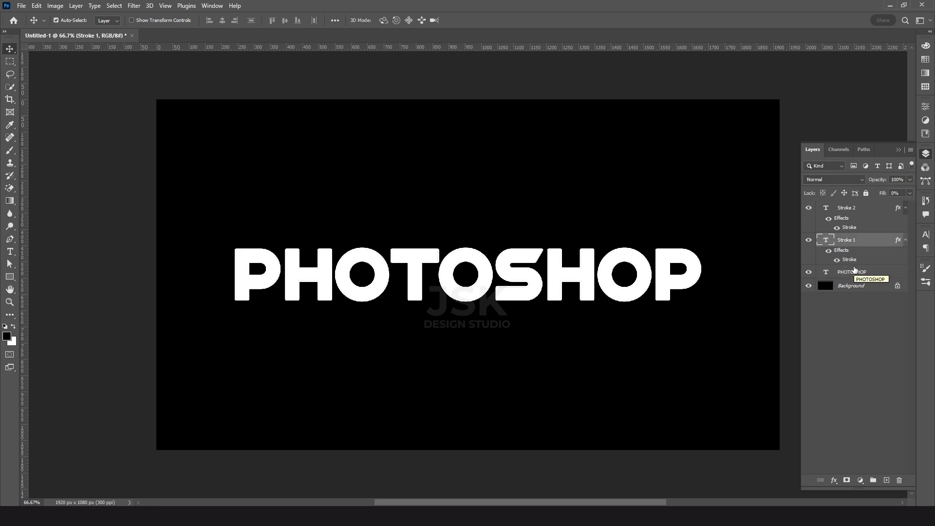
key(shift+Up)
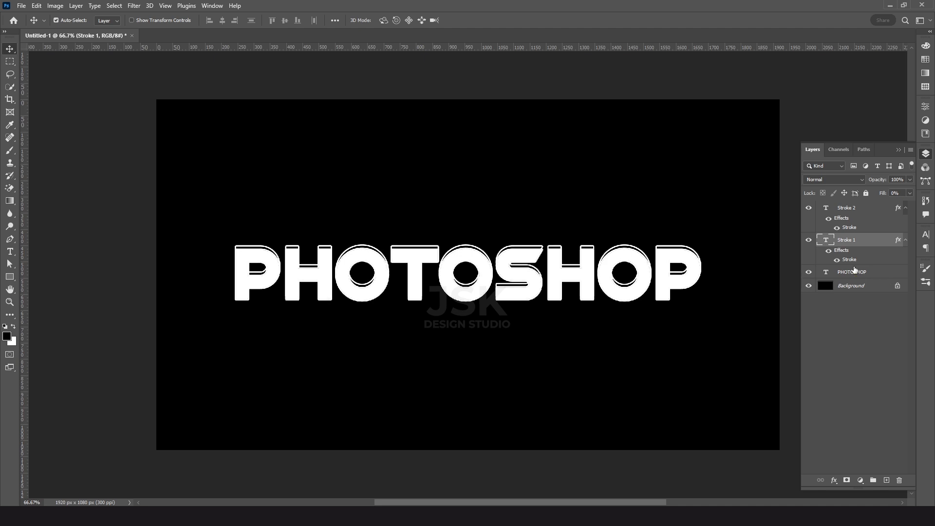
key(shift+Up)
key(shift+Up)
key(shift+Up)
key(shift+Up)
key(shift+Up)
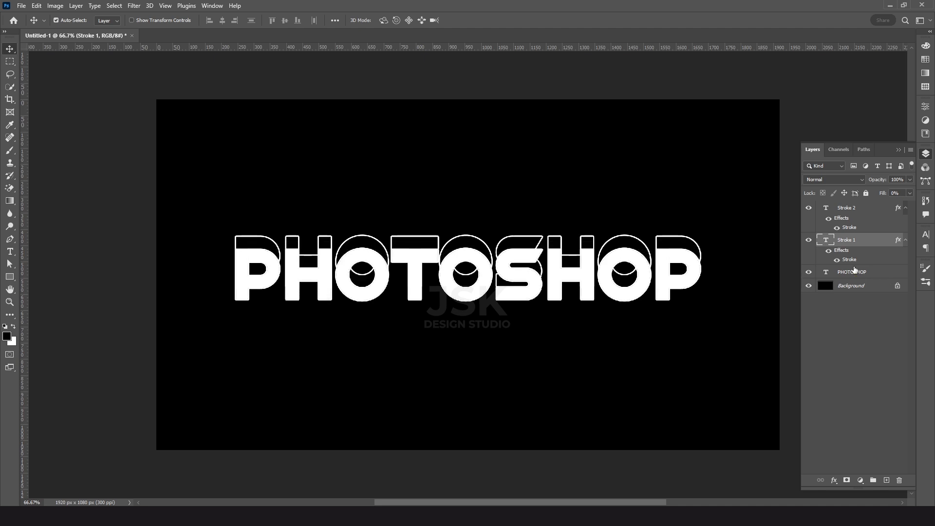
key(shift+Up)
key(shift+Up)
key(shift+Up)
key(shift+Up)
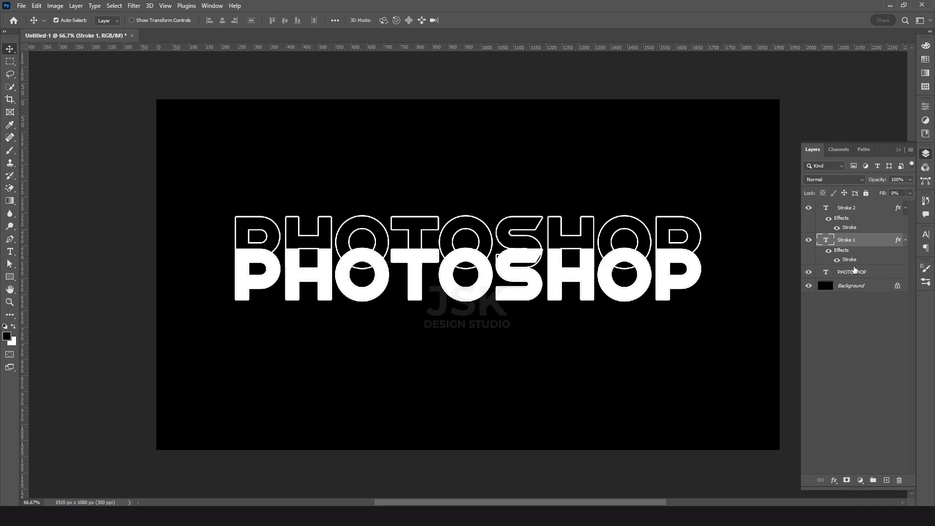
Step: Move the Stroke 2 outline straight down by 110 px and the Stroke 1 outline up another 10 px
click(847, 209)
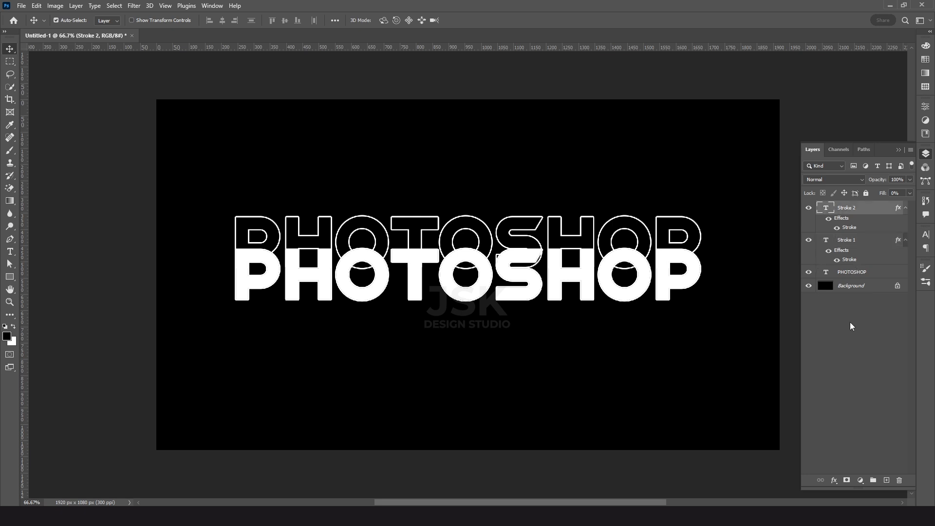
key(shift+Down)
key(shift+Down)
key(shift+Down)
key(shift+Down)
key(shift+Down)
key(shift+Down)
key(shift+Down)
key(shift+Down)
key(shift+Down)
key(shift+Down)
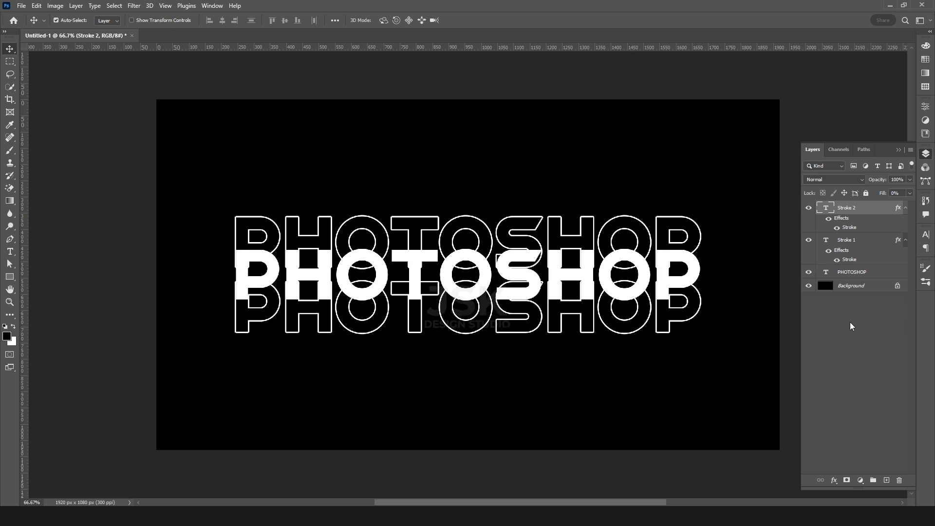
key(shift+Down)
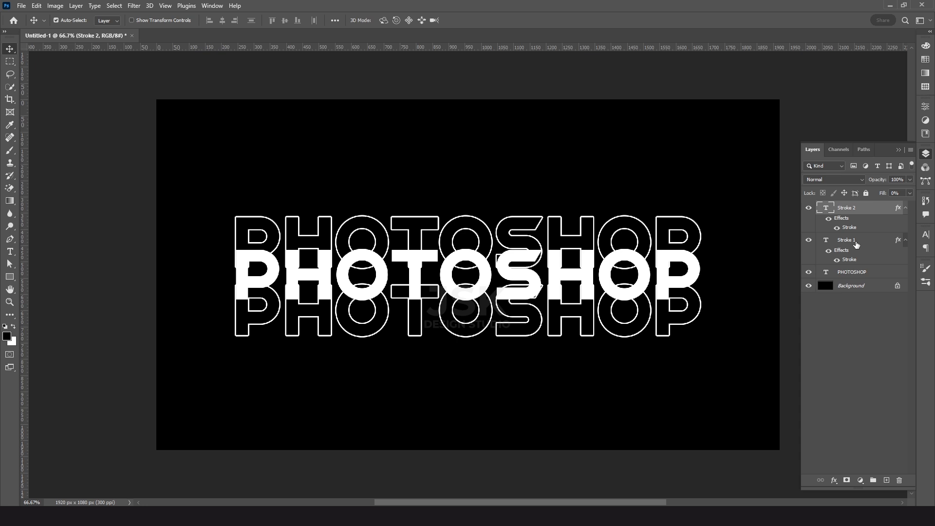
click(855, 244)
key(shift+Up)
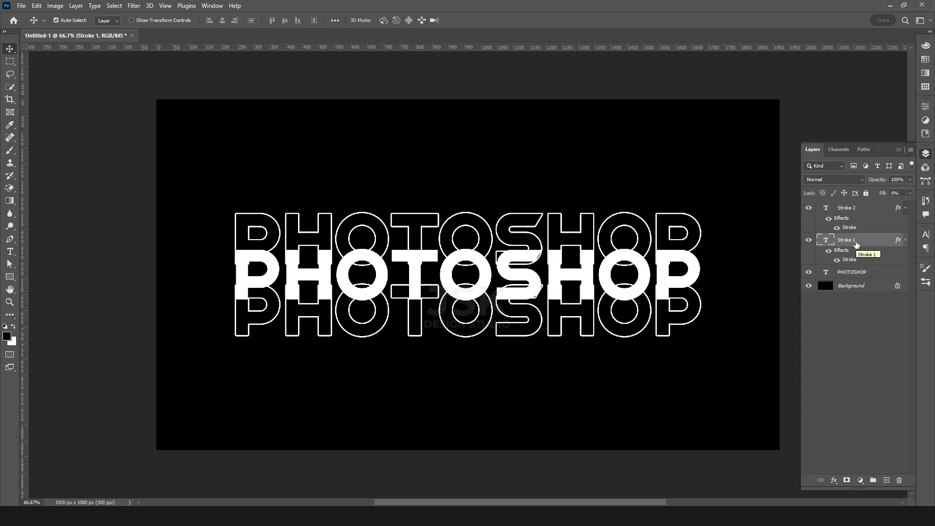
Step: Group the two stroke layers under the name Stroke 1 and add a layer mask to the group
shift+click(854, 209)
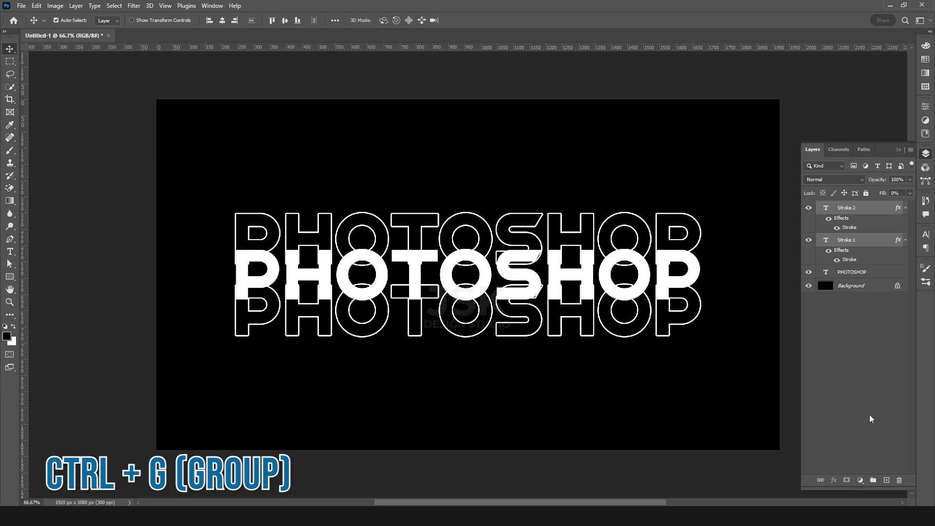
click(874, 480)
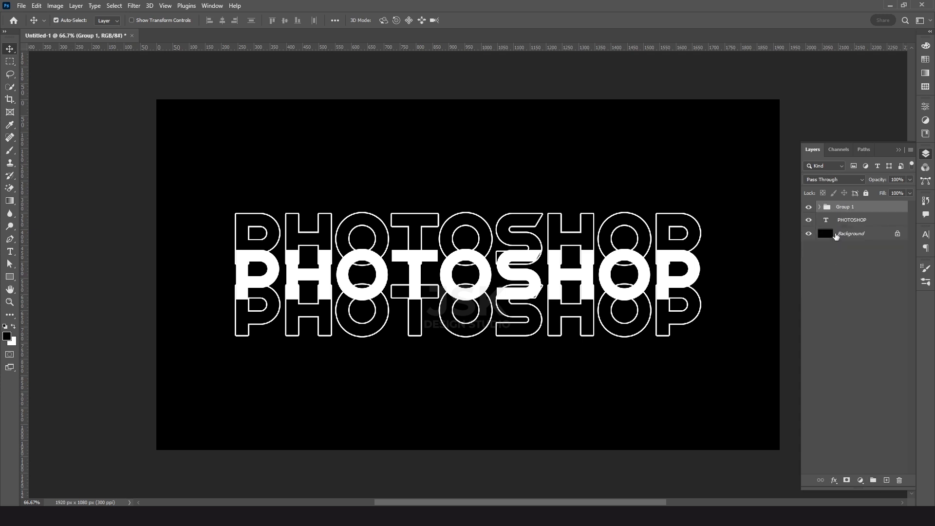
double_click(839, 209)
text(St)
key(Return)
click(846, 481)
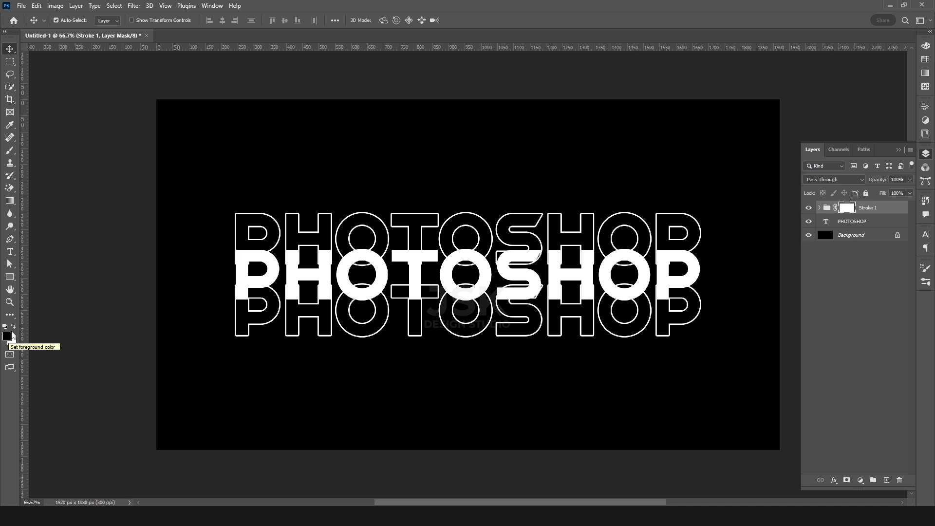
Step: Set up a Soft Round brush for the mask with 125 px size, 0% hardness, 100% opacity and 35% flow
key(b)
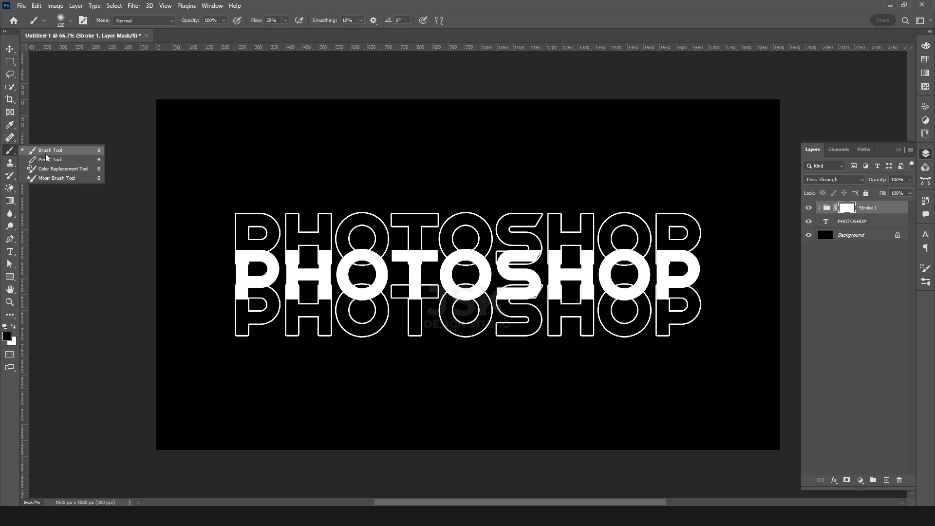
right_click(361, 145)
click(405, 264)
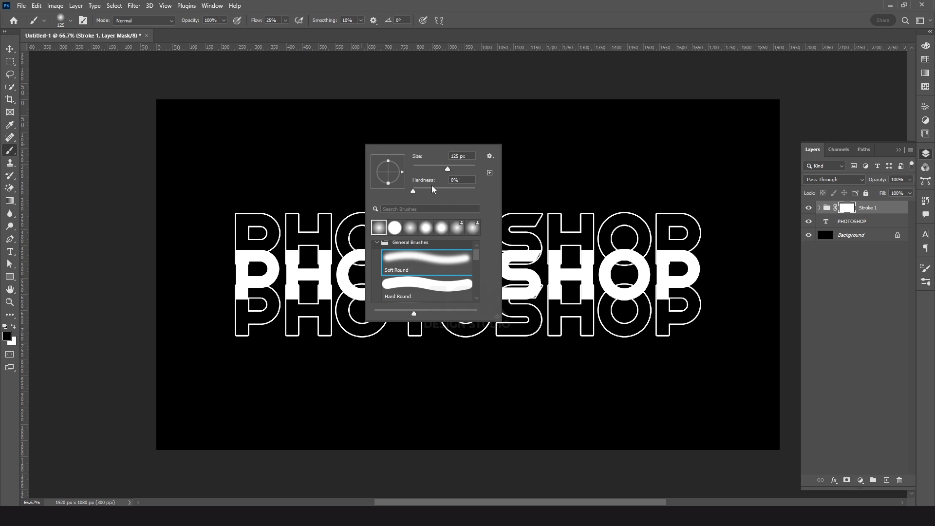
click(407, 192)
key(Return)
click(222, 22)
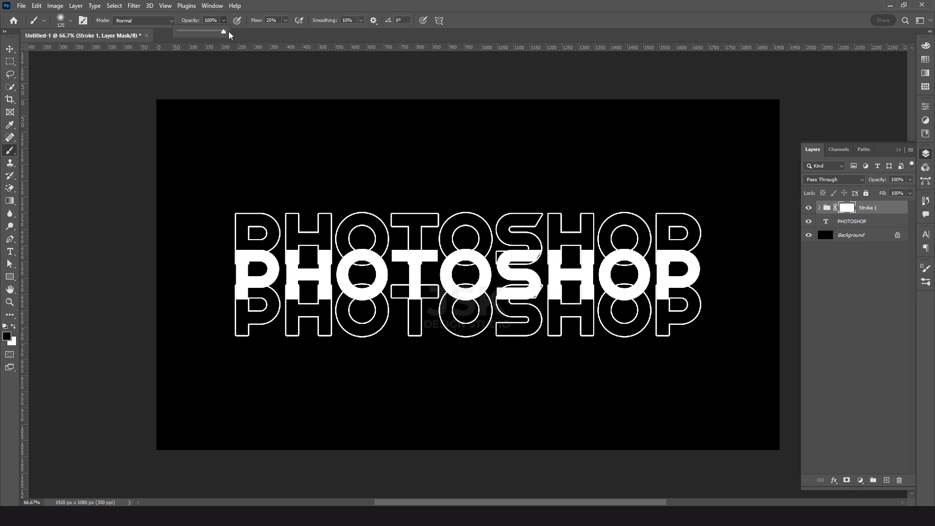
click(287, 25)
click(265, 20)
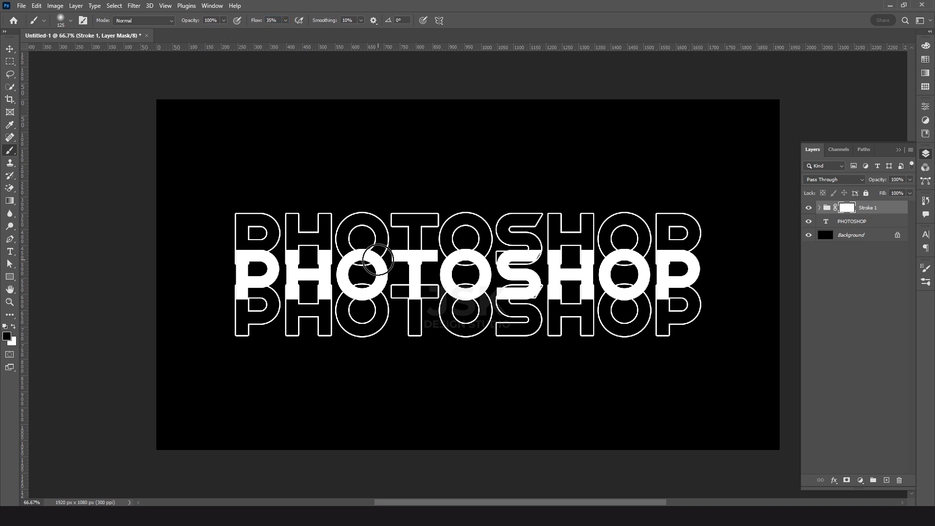
Step: Paint black across the solid text on the Stroke 1 group's mask and duplicate the group as Stroke 2
mouse_move(218, 257)
mouse_down()
mouse_move(512, 252)
mouse_move(637, 267)
mouse_up()
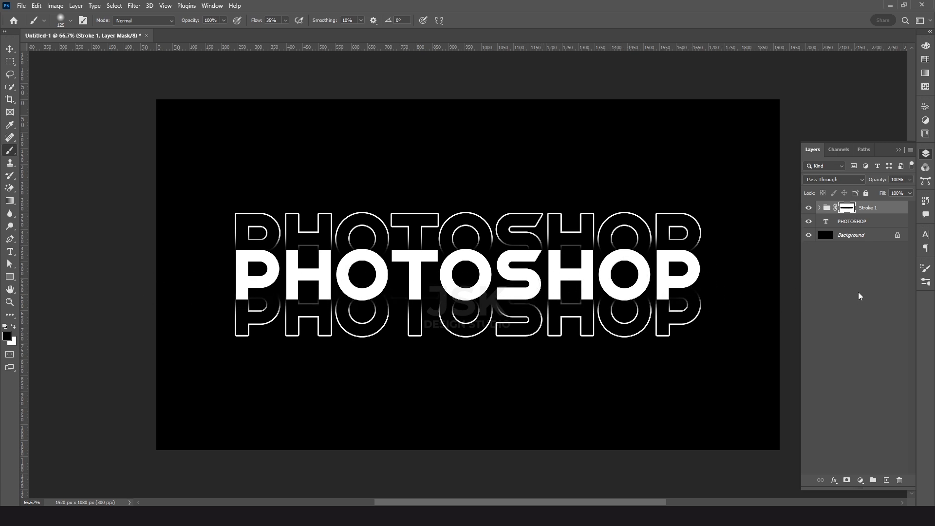
key(ctrl+j)
double_click(870, 209)
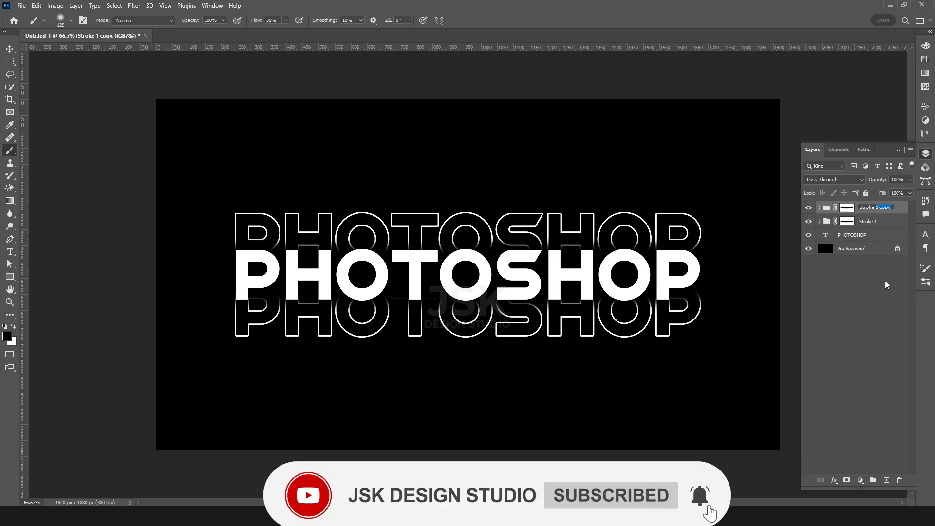
text(2)
key(Return)
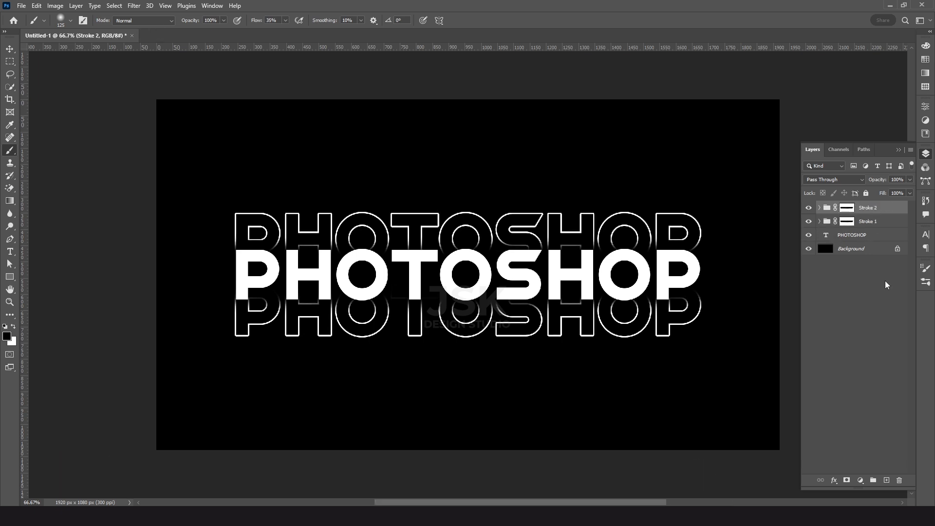
Step: Move the Stroke 1 outline inside the Stroke 2 group straight up by 90 px
click(819, 208)
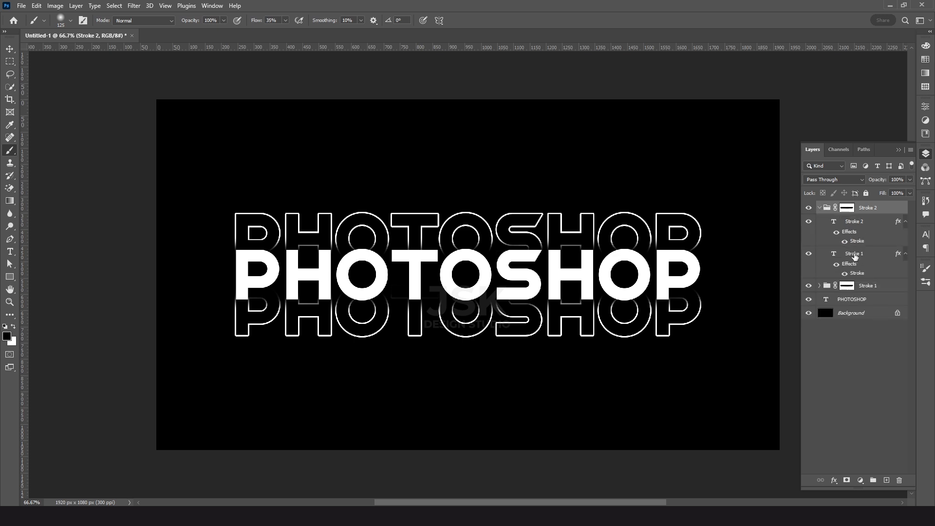
click(855, 256)
key(ctrl+t)
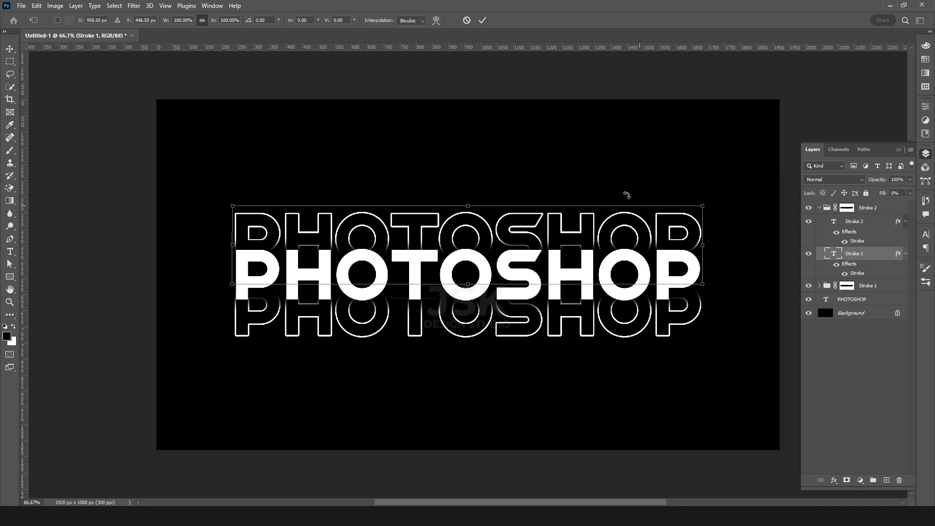
key(Return)
key(b)
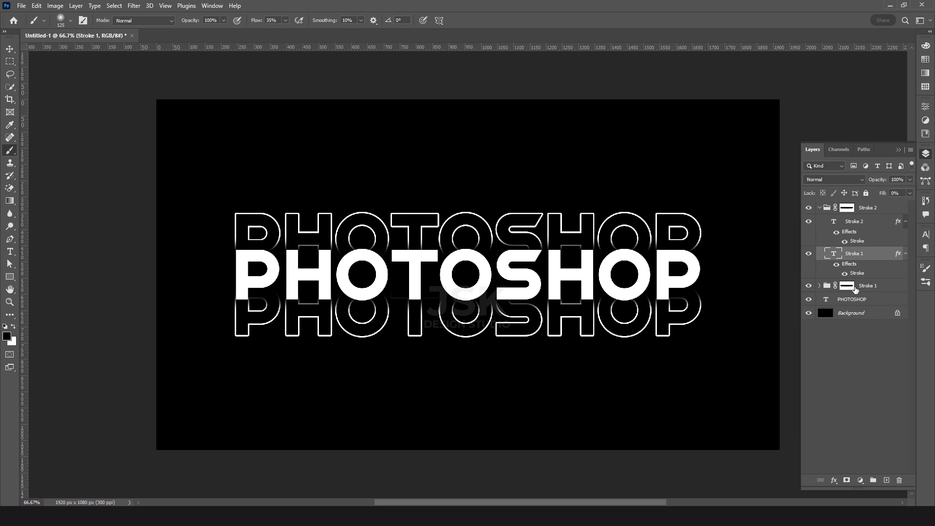
key(v)
key(shift+Up)
key(shift+Up)
key(shift+Up)
key(shift+Up)
key(shift+Up)
key(shift+Up)
key(shift+Up)
key(shift+Up)
key(shift+Up)
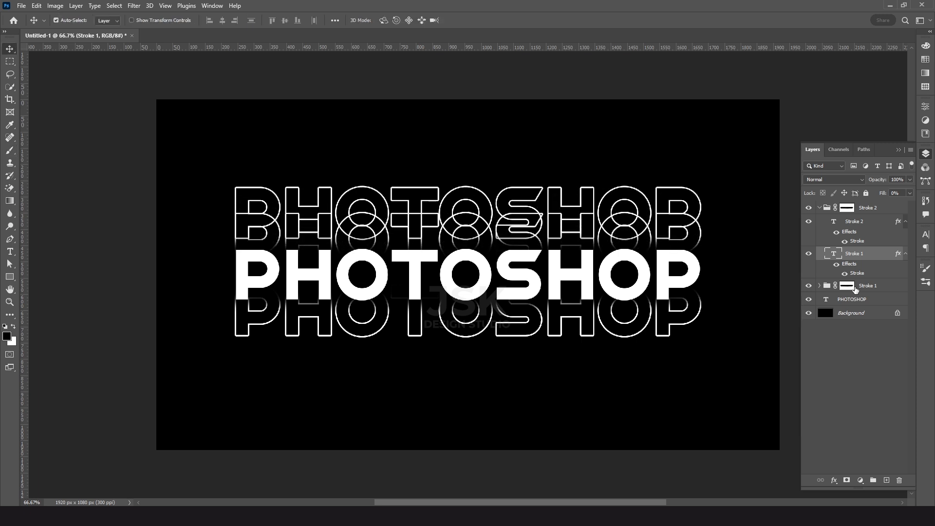
Step: Move the Stroke 2 outline inside the Stroke 2 group straight down by 90 px and collapse the group
click(857, 220)
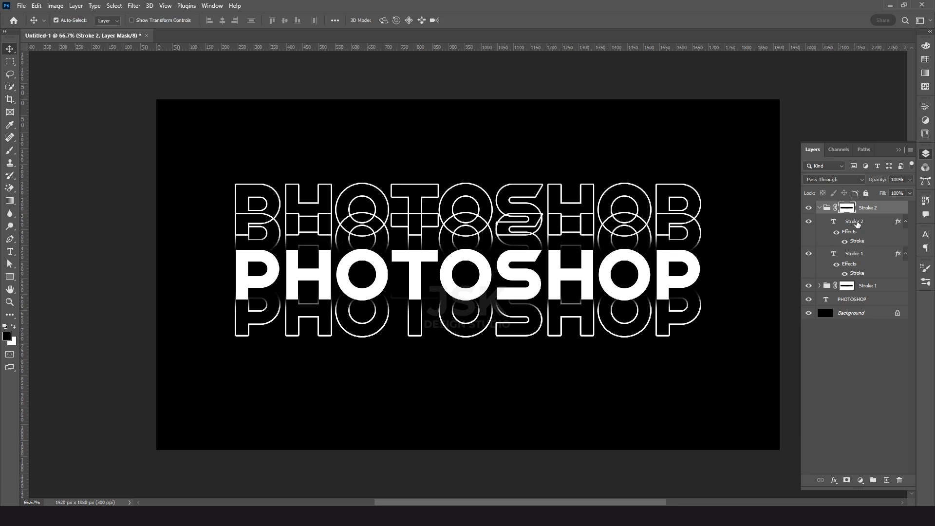
key(shift+Down)
key(shift+Down)
key(shift+Down)
key(shift+Down)
key(shift+Down)
key(shift+Down)
key(shift+Down)
key(shift+Down)
key(shift+Down)
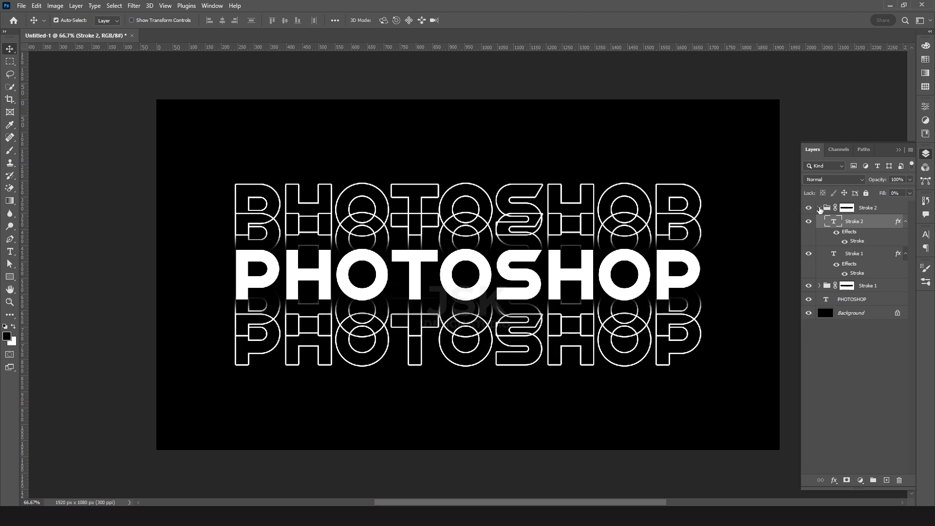
click(818, 209)
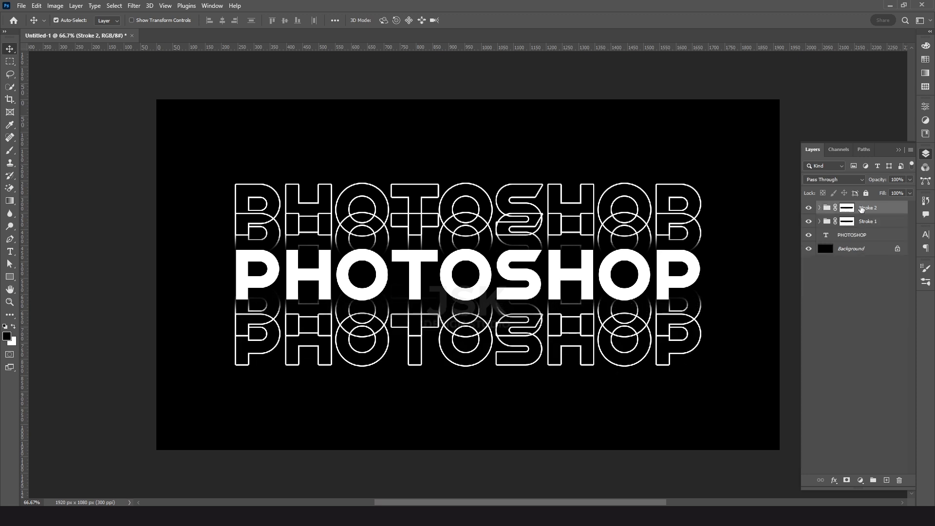
Step: Paint black on the Stroke 2 group's mask where its upper and lower outlines overlap the inner outline rows
key(b)
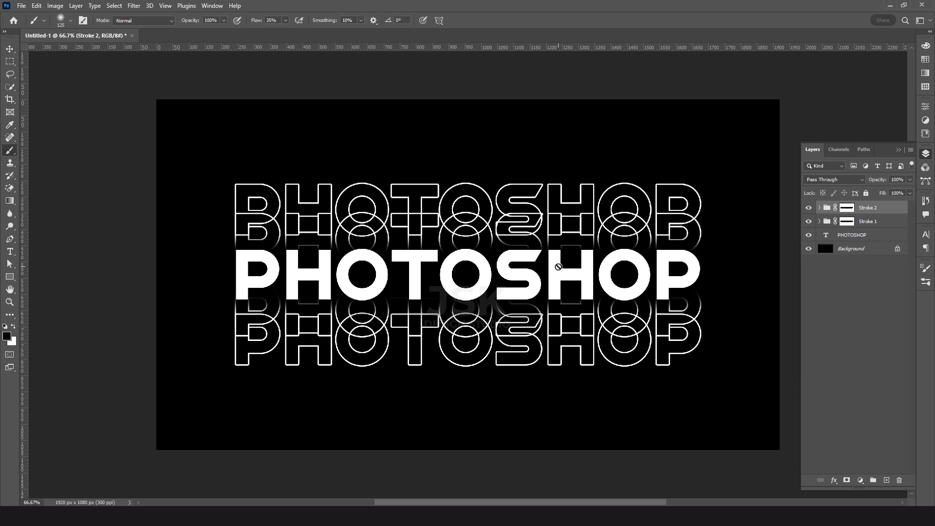
right_click(9, 150)
click(846, 208)
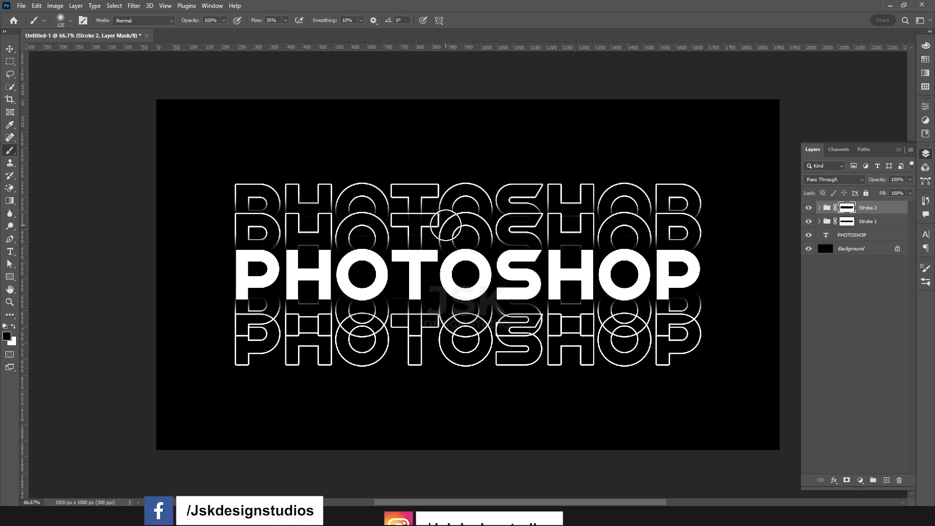
mouse_move(238, 319)
mouse_down()
mouse_move(217, 320)
mouse_move(656, 326)
mouse_move(198, 323)
mouse_move(559, 323)
mouse_move(239, 321)
mouse_up()
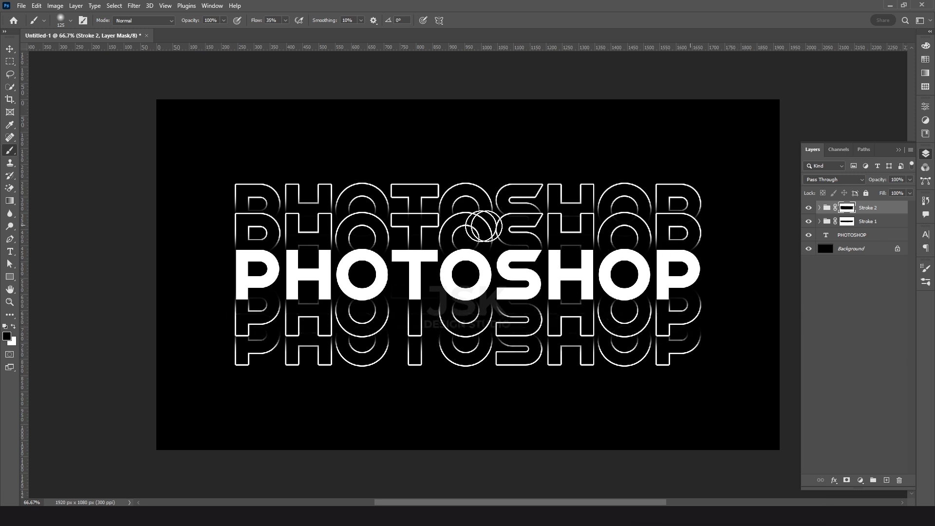
Step: Add a linear Gradient Overlay to the Stroke 2 group with the custom yellow-to-orange gradient
key(v)
click(833, 480)
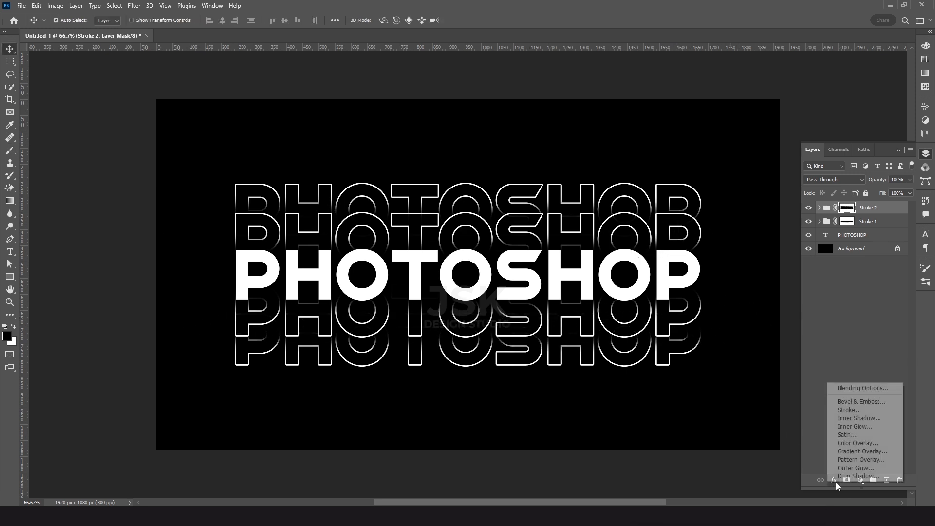
click(848, 451)
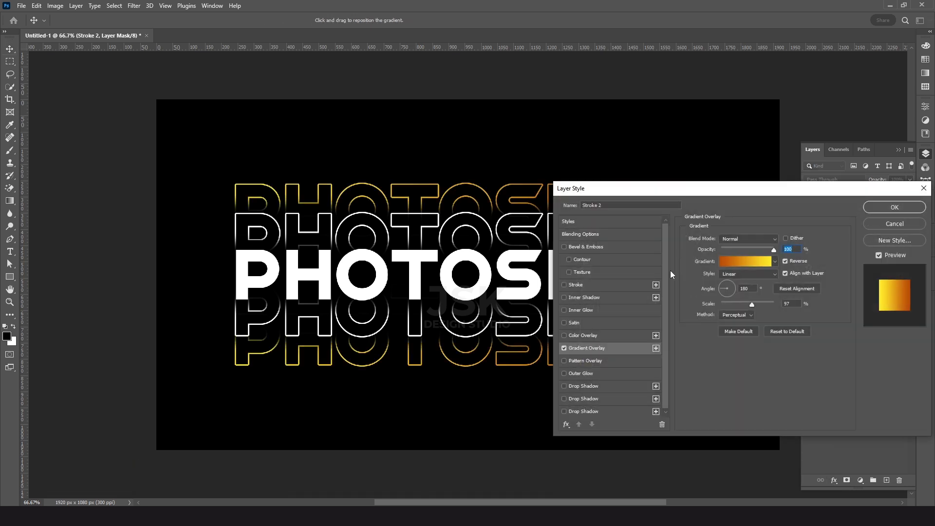
click(726, 261)
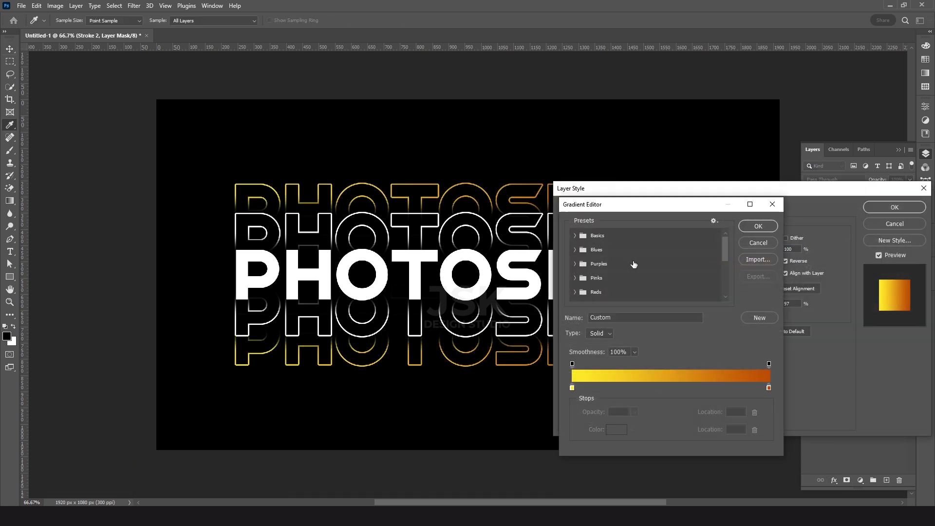
click(574, 236)
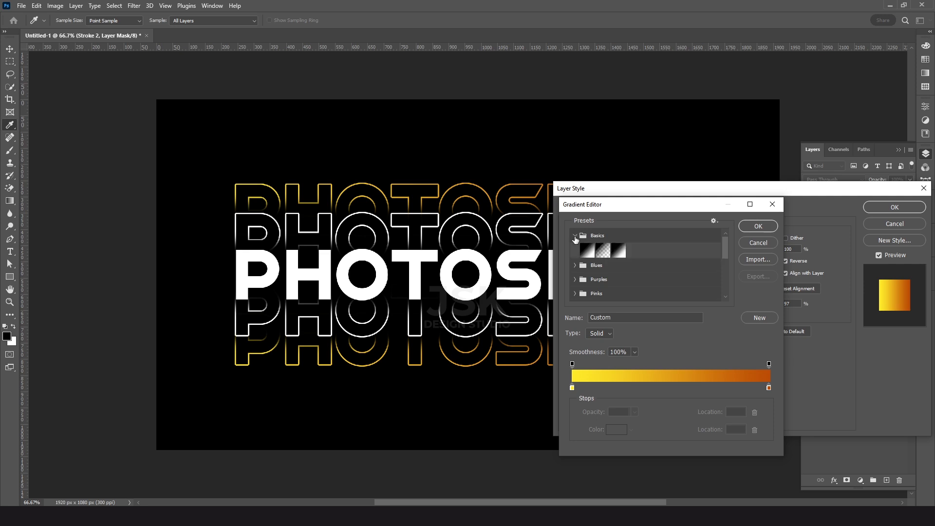
click(574, 237)
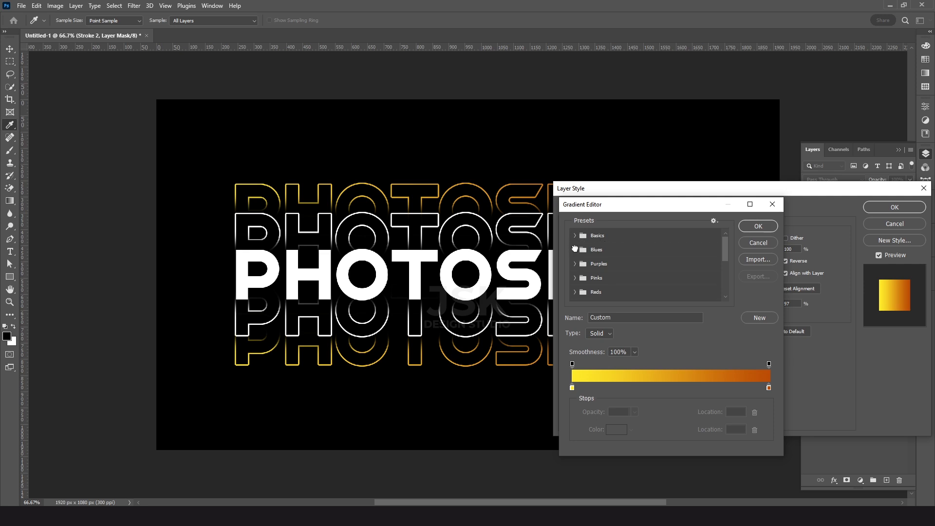
click(575, 265)
click(575, 264)
click(759, 227)
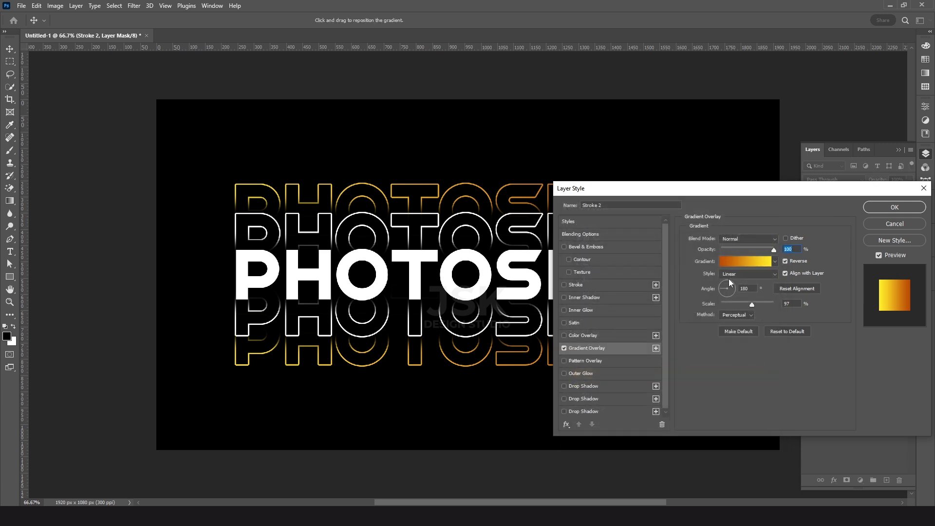
Step: Set the Stroke 2 group's gradient overlay to a 0° angle and 100% scale and apply it
click(751, 287)
text(0)
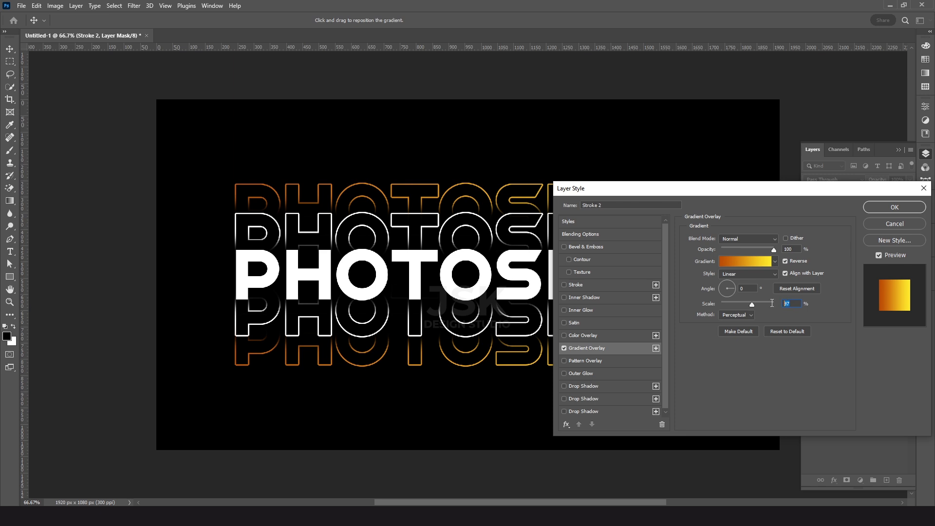
text(100)
click(885, 208)
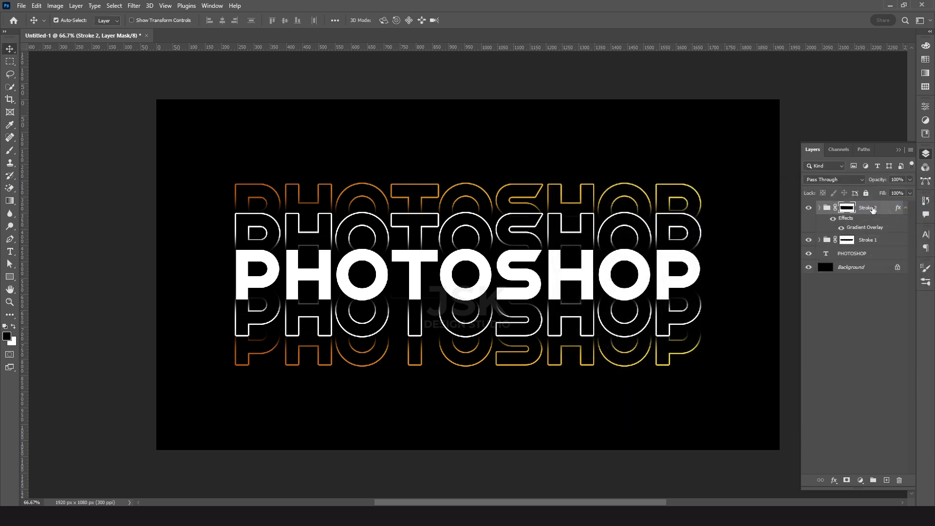
Step: Copy the Stroke 2 group's layer style and paste it onto the Stroke 1 group
right_click(872, 209)
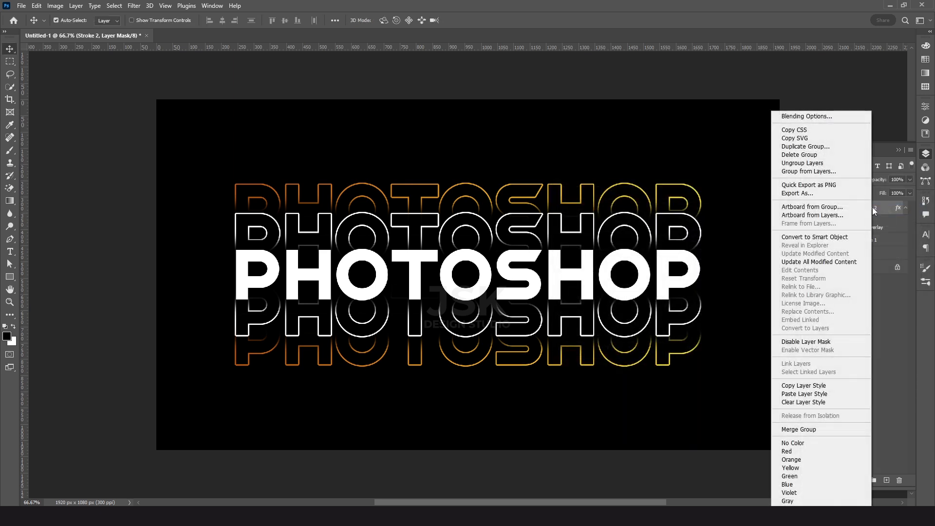
click(798, 385)
click(864, 242)
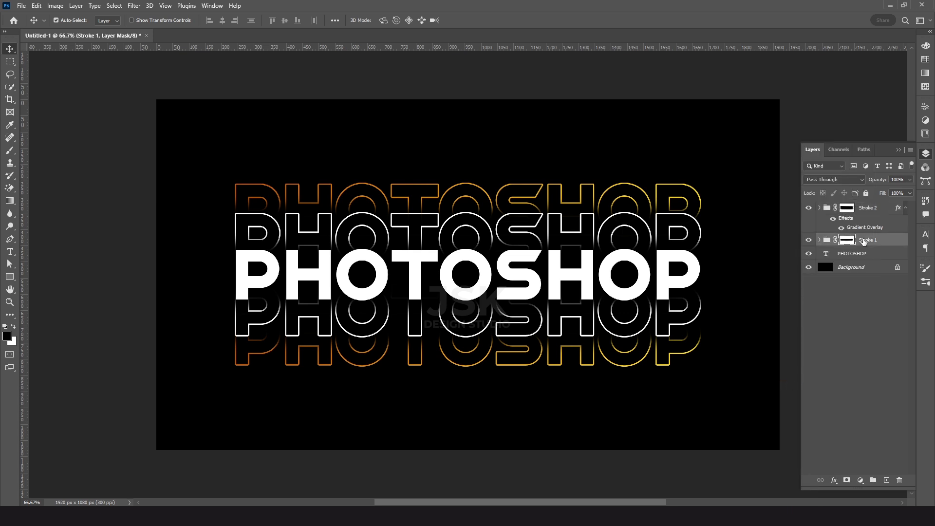
right_click(871, 240)
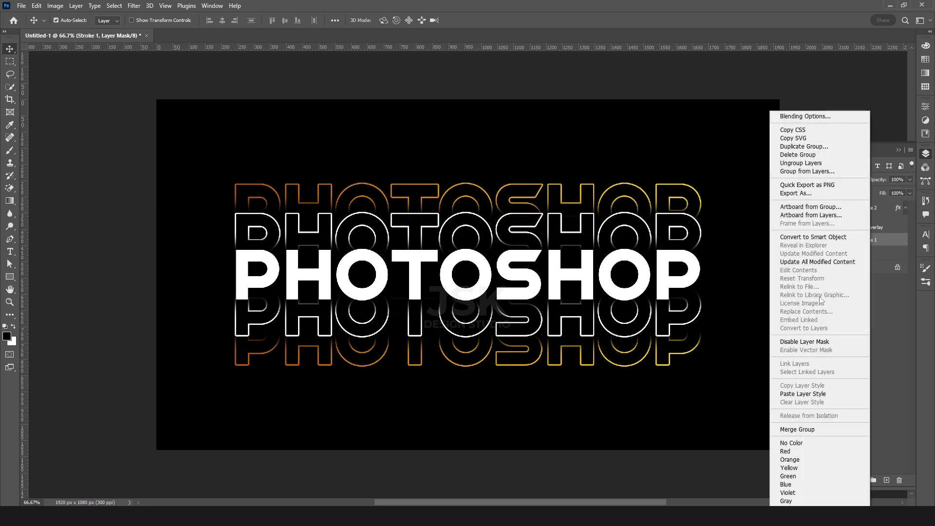
click(799, 394)
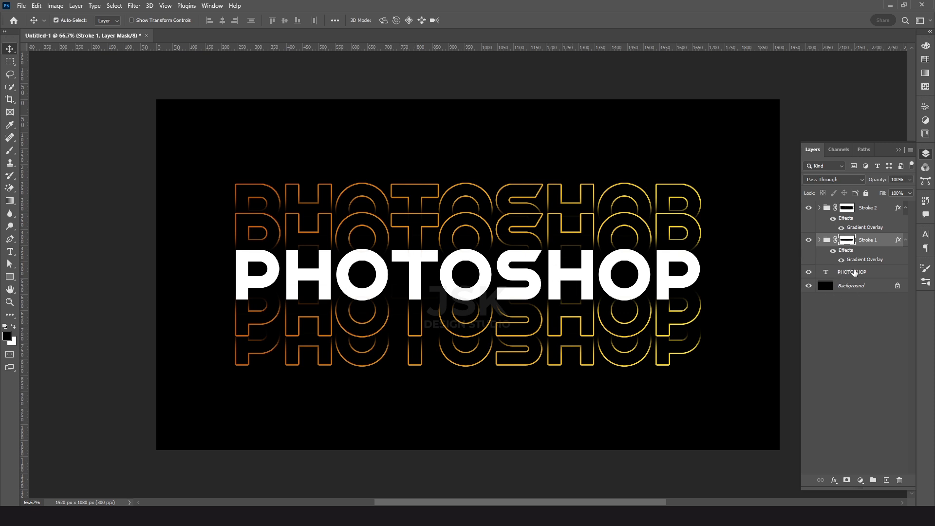
Step: Paste the copied gradient layer style onto the solid PHOTOSHOP text layer
click(854, 274)
drag(747, 282, 720, 275)
key(ctrl+z)
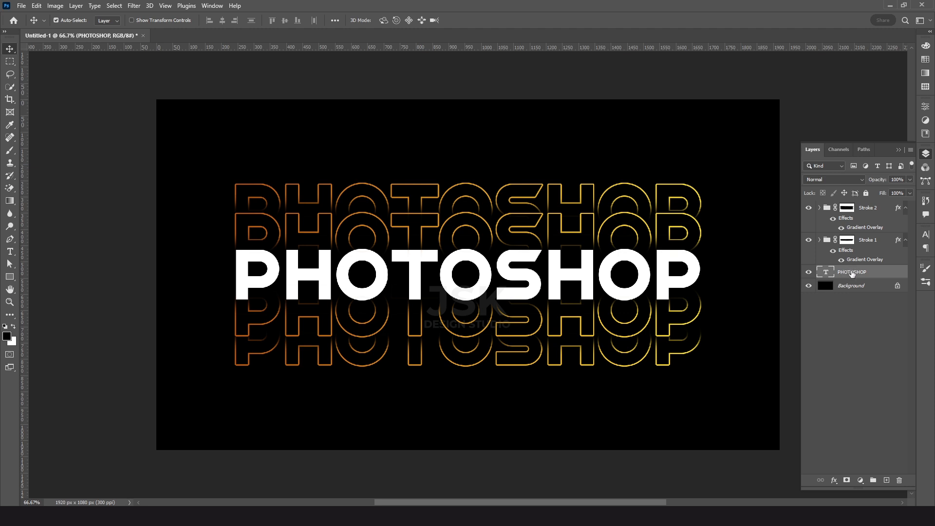
right_click(851, 274)
click(751, 401)
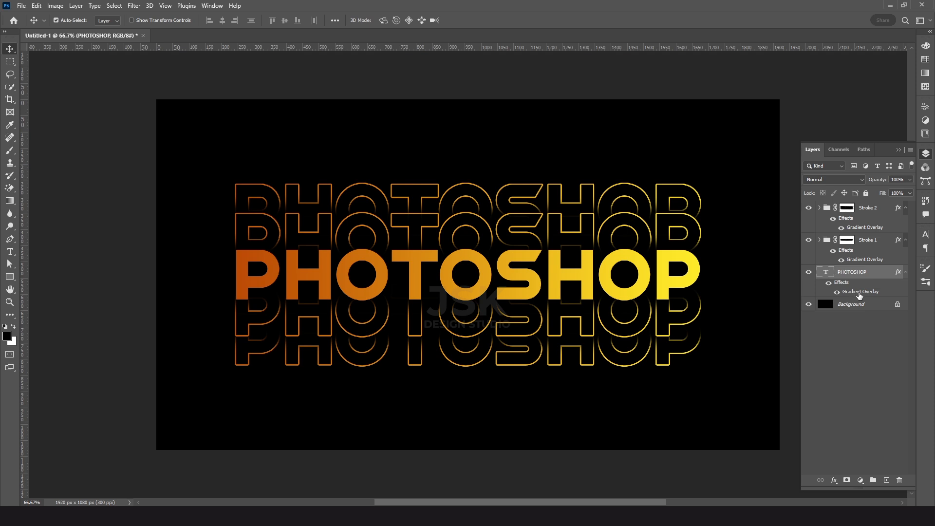
Step: Set the PHOTOSHOP text layer's gradient overlay angle to 180°
double_click(859, 292)
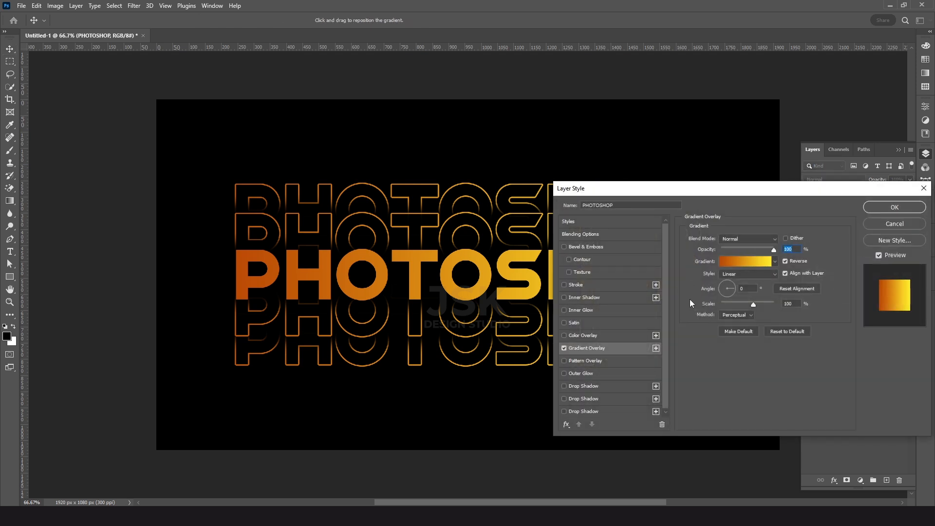
text(180)
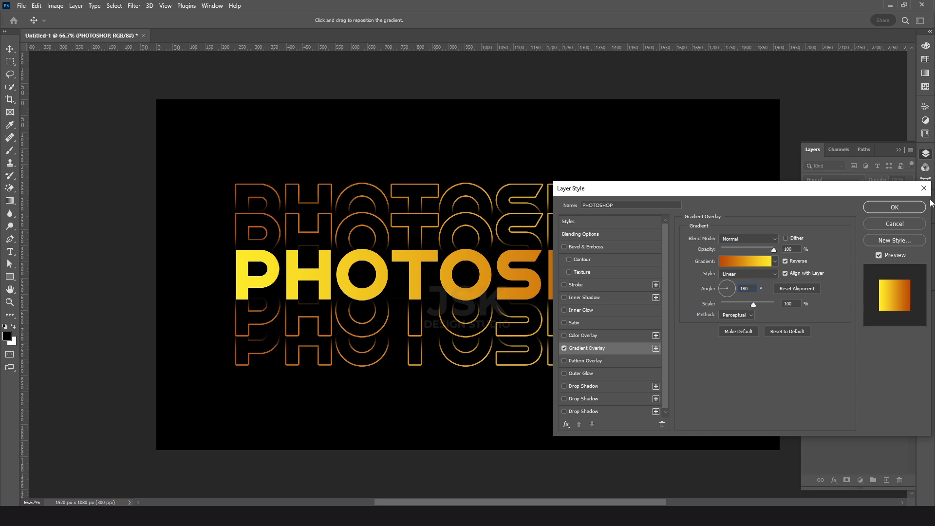
click(894, 207)
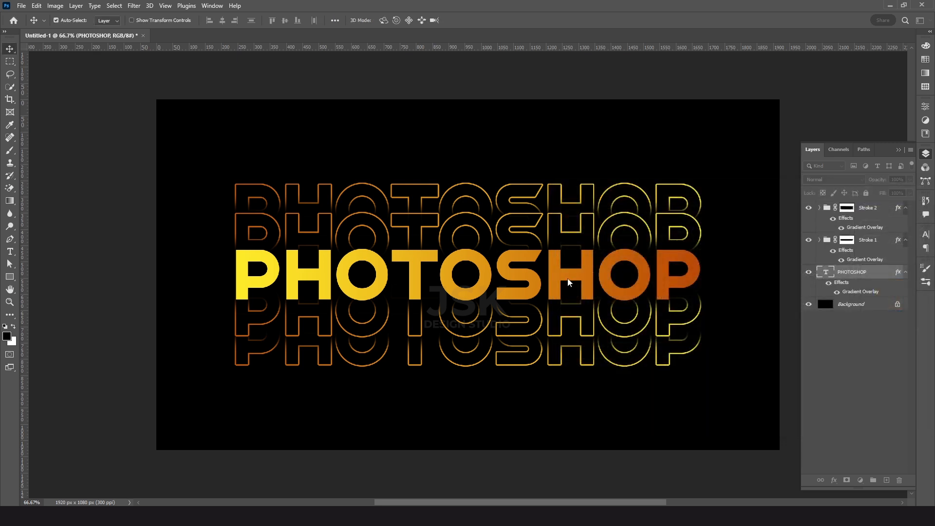
Step: Undo and redo the text layer's gradient angle change to compare both gradient directions
key(ctrl)
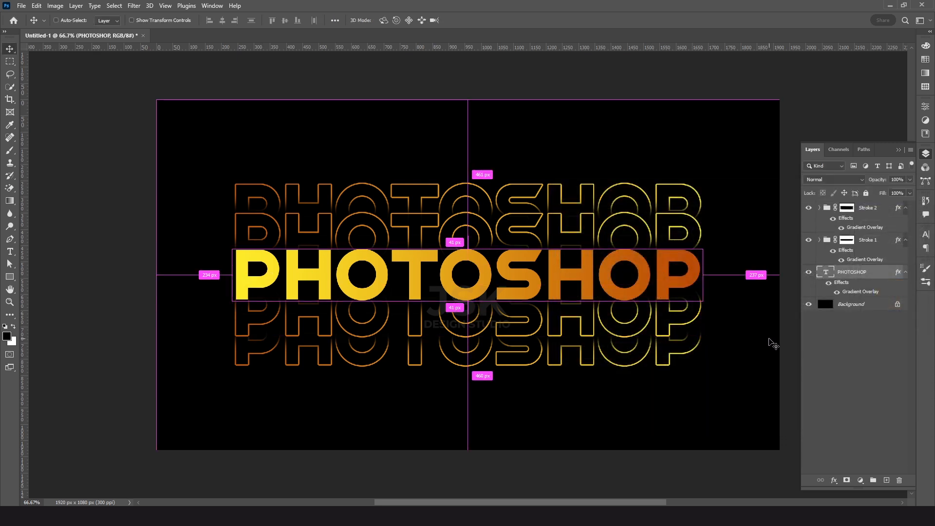
key(ctrl+z)
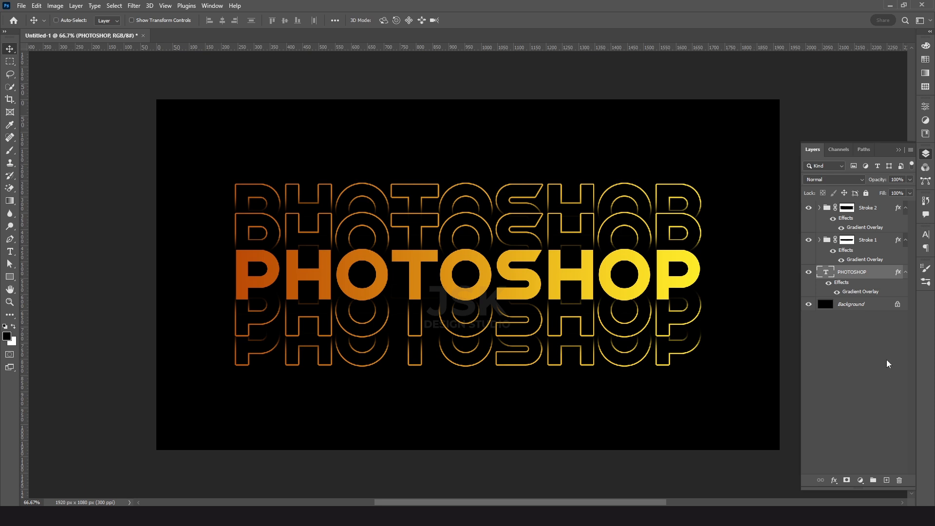
key(ctrl+shift+z)
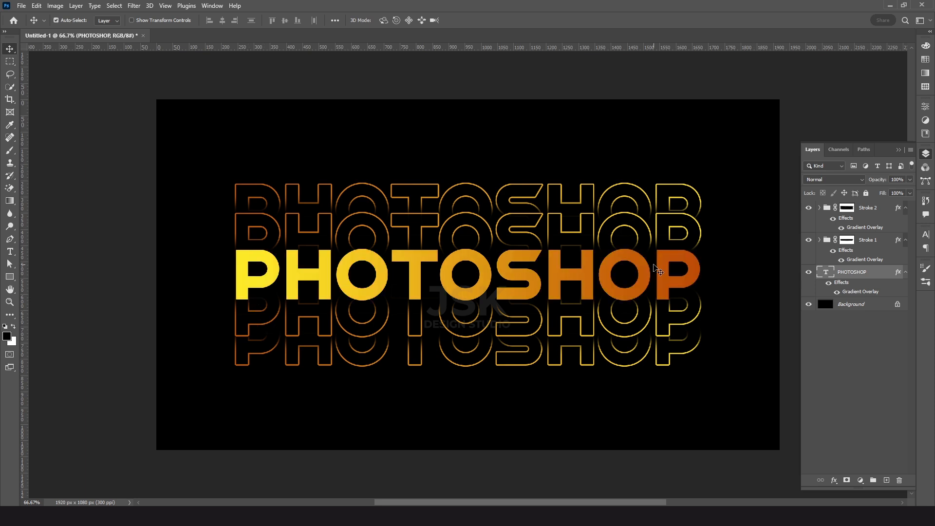